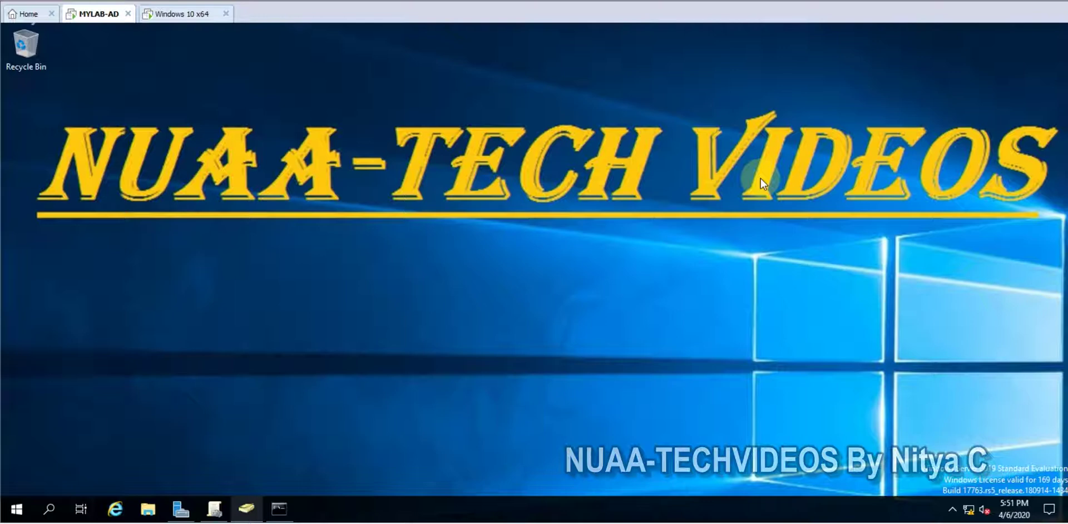
Step: Open Active Directory Users and Computers from the taskbar
left_click(247, 508)
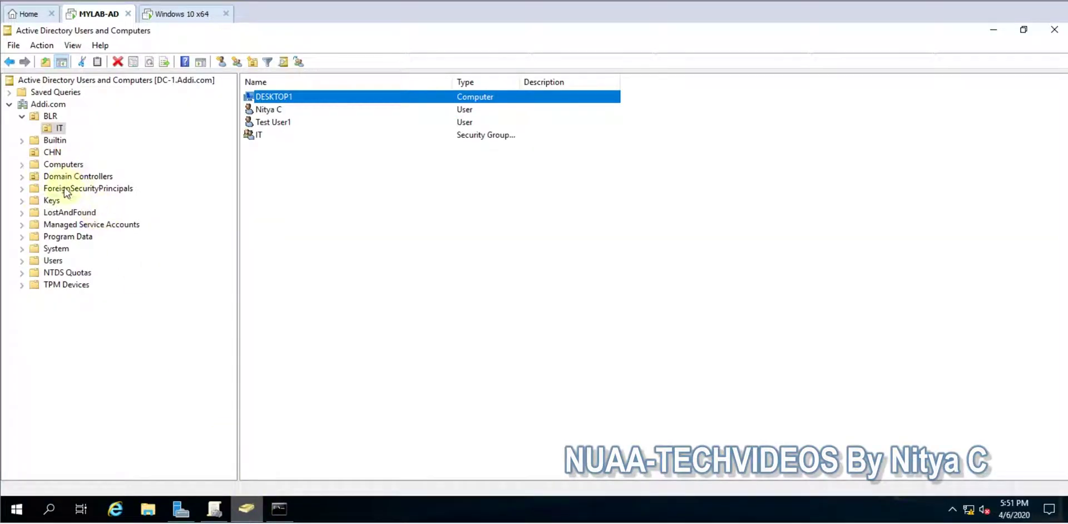
left_click(215, 508)
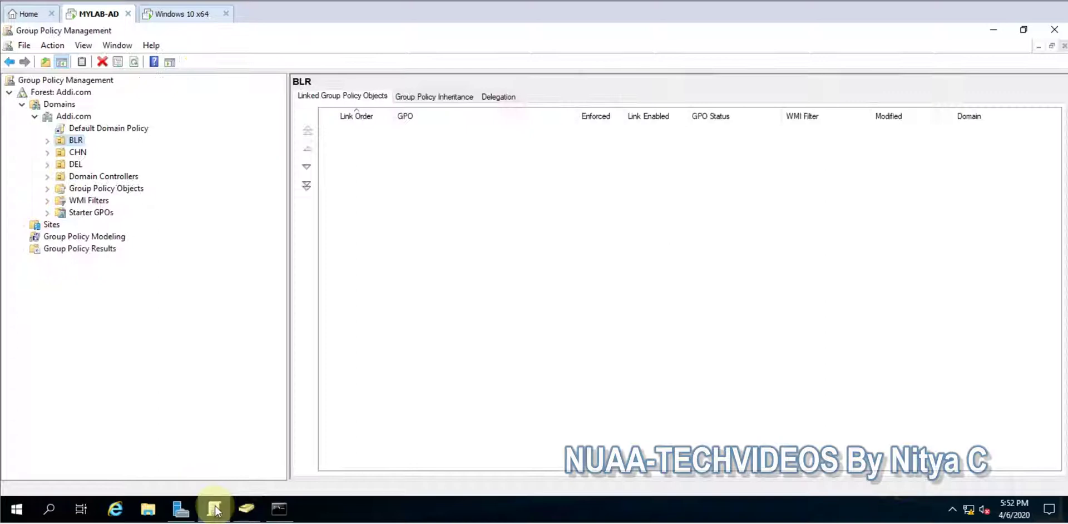
left_click(47, 189)
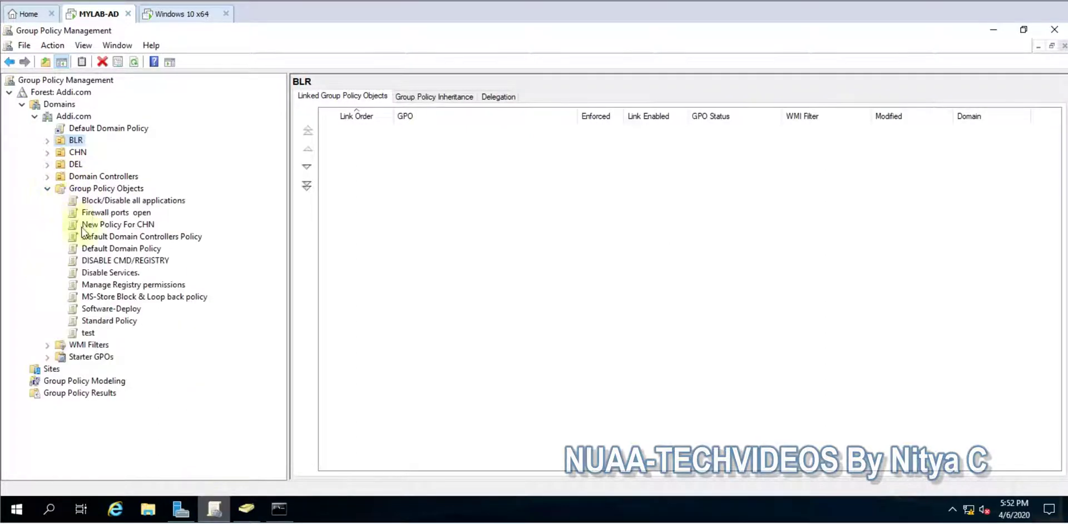
left_click(136, 212)
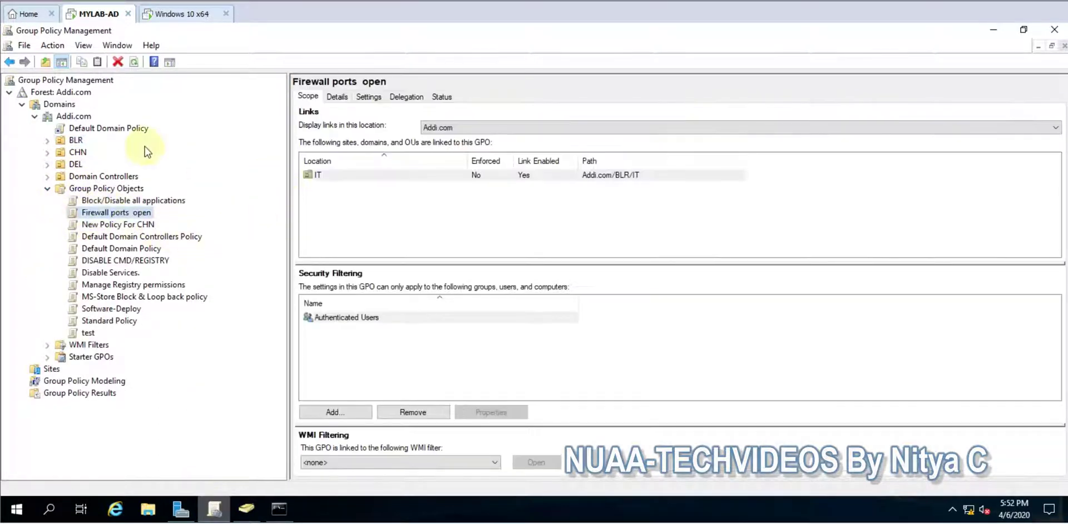
left_click(338, 98)
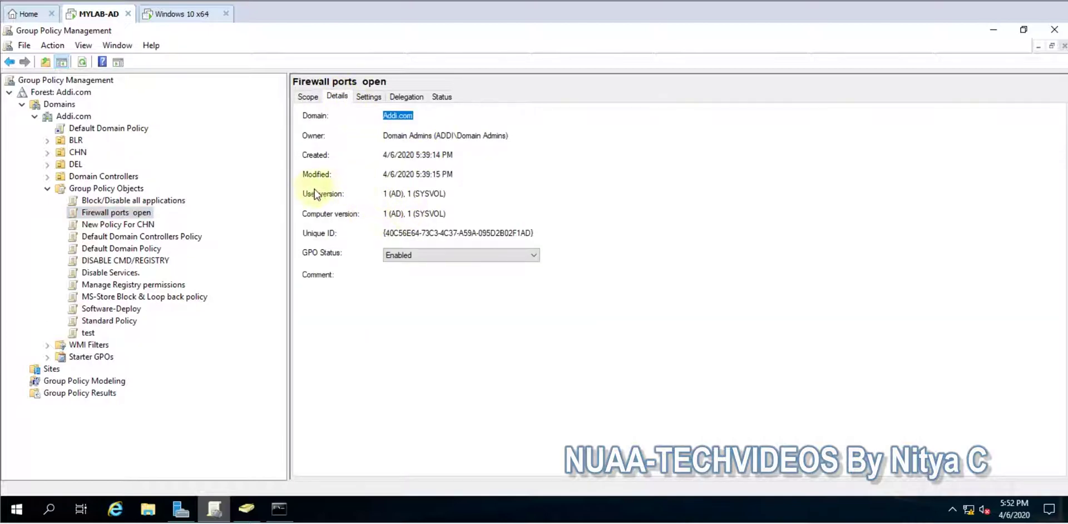
left_click_drag(451, 193, 305, 199)
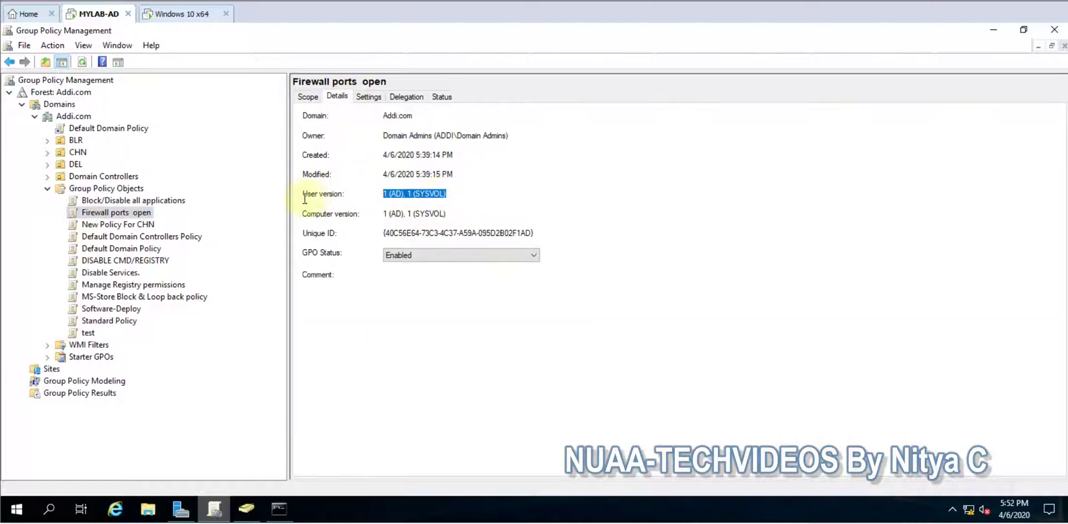
left_click(454, 194)
left_click_drag(454, 194, 267, 201)
left_click(397, 193)
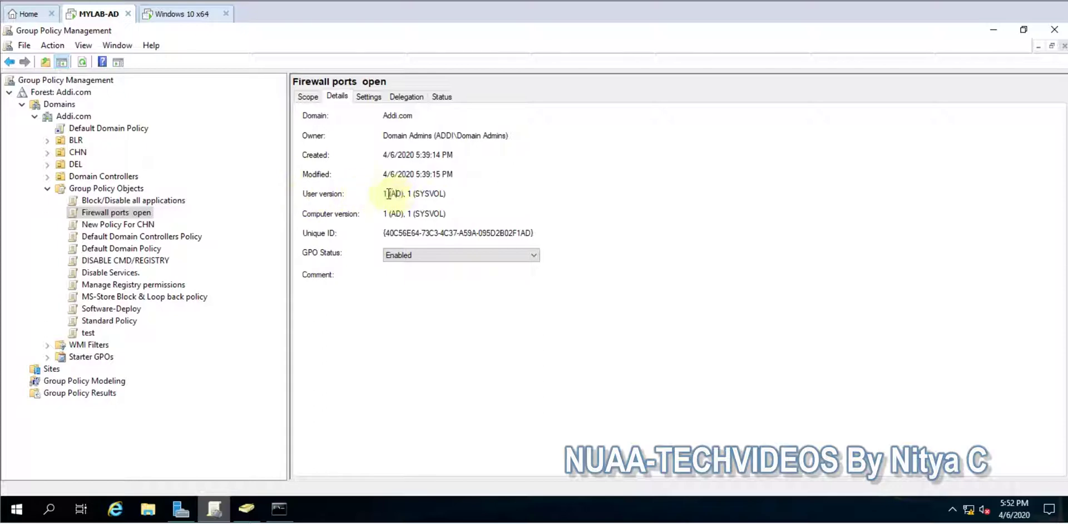
left_click_drag(387, 194, 457, 198)
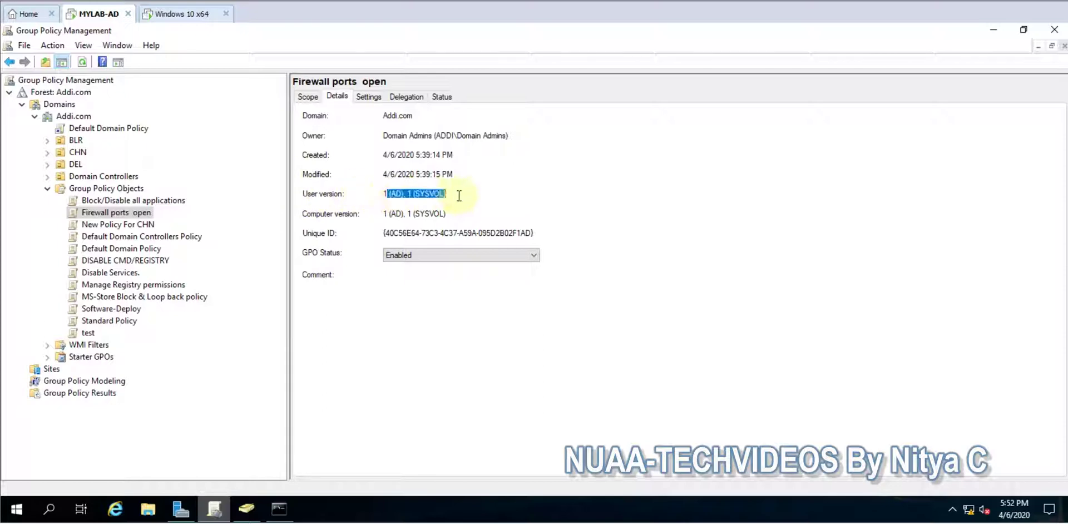
left_click_drag(384, 213, 467, 214)
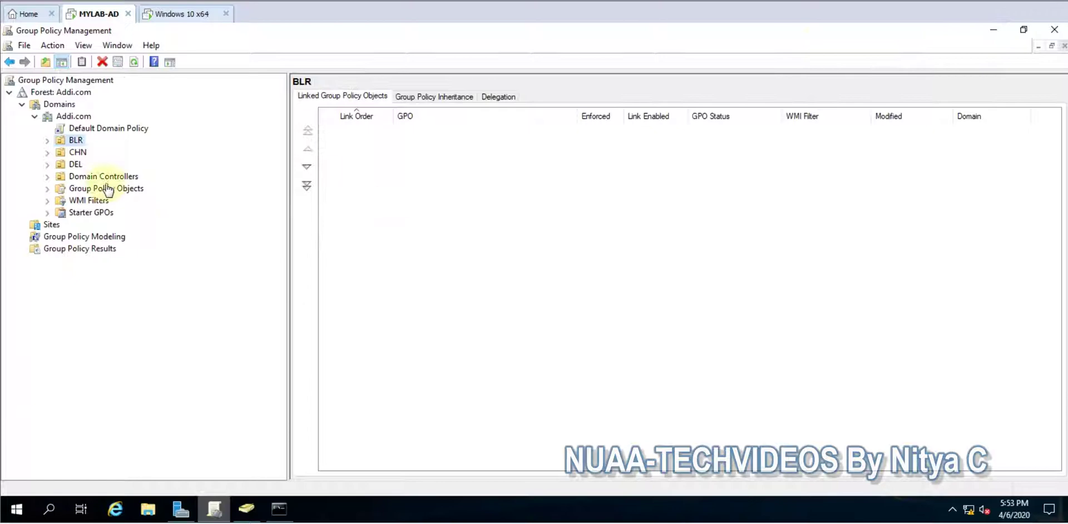
Step: Expand BLR > IT and show the details of the Disable Services. GPO link
left_click(48, 141)
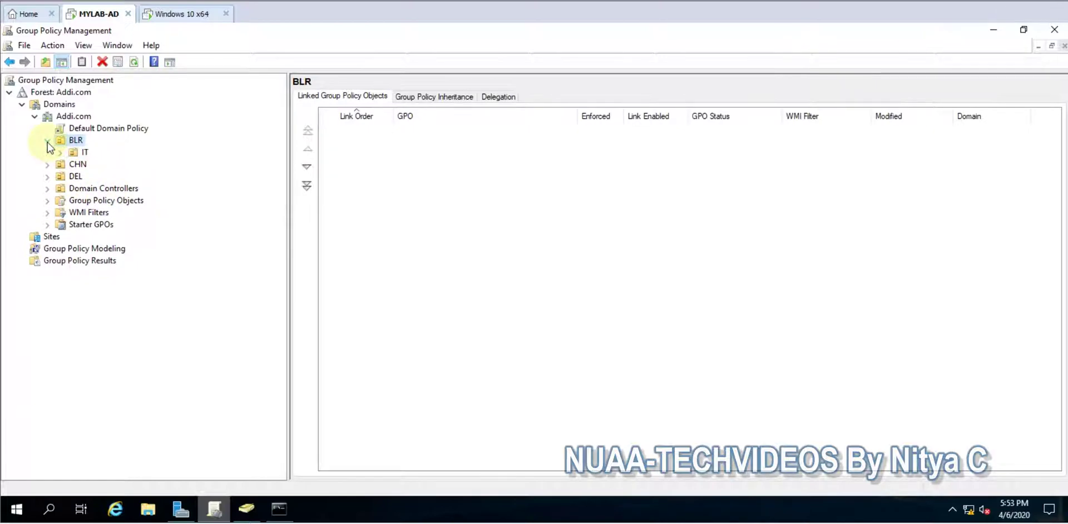
left_click(60, 153)
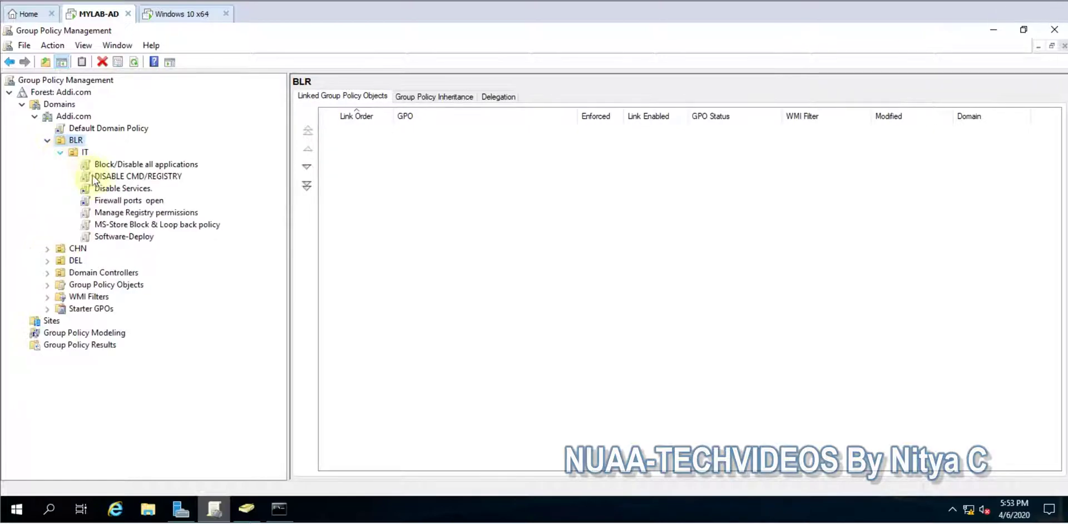
left_click(123, 189)
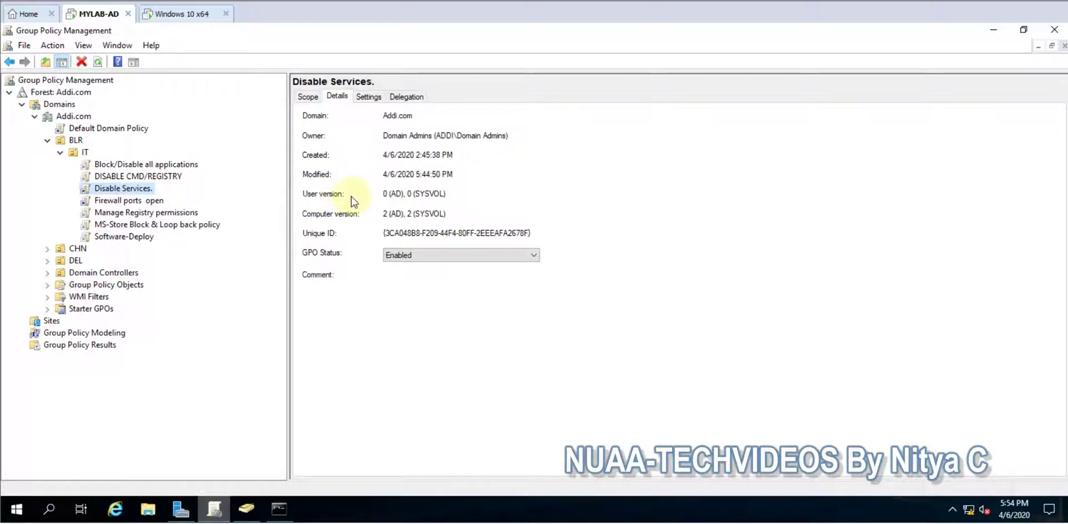
left_click(316, 220)
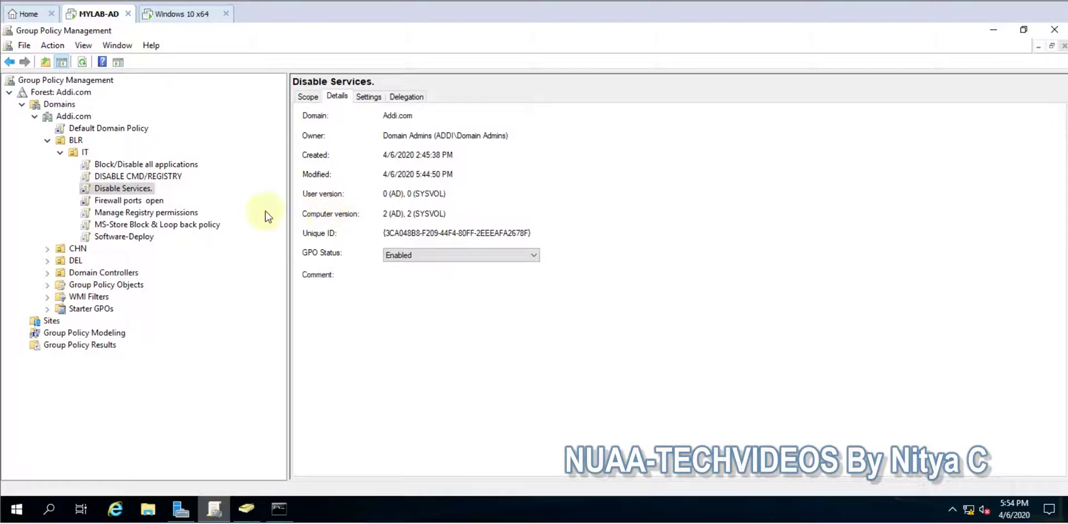
left_click(139, 192)
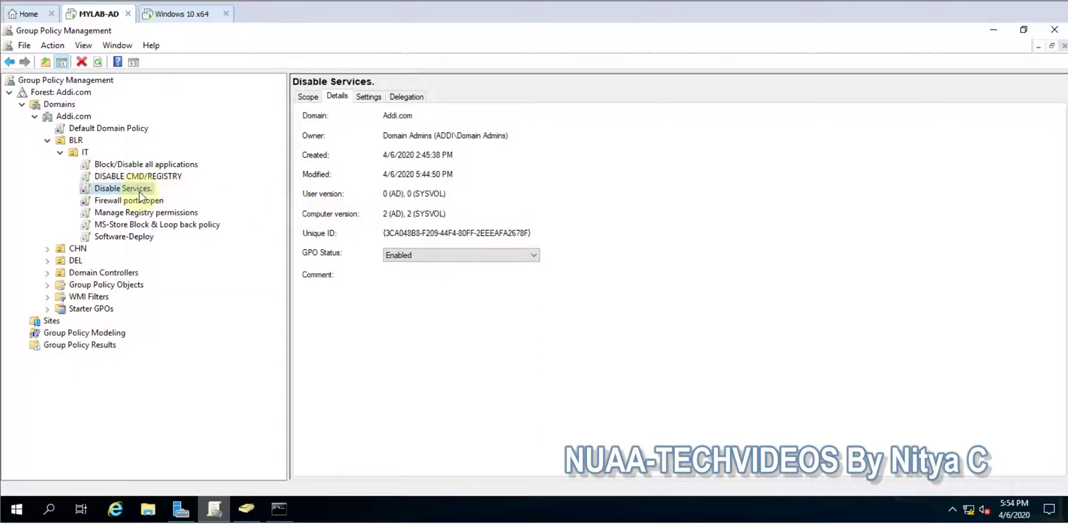
Step: Highlight the Computer version value 2 (AD), 2 (SYSVOL) on the Details tab
left_click(386, 215)
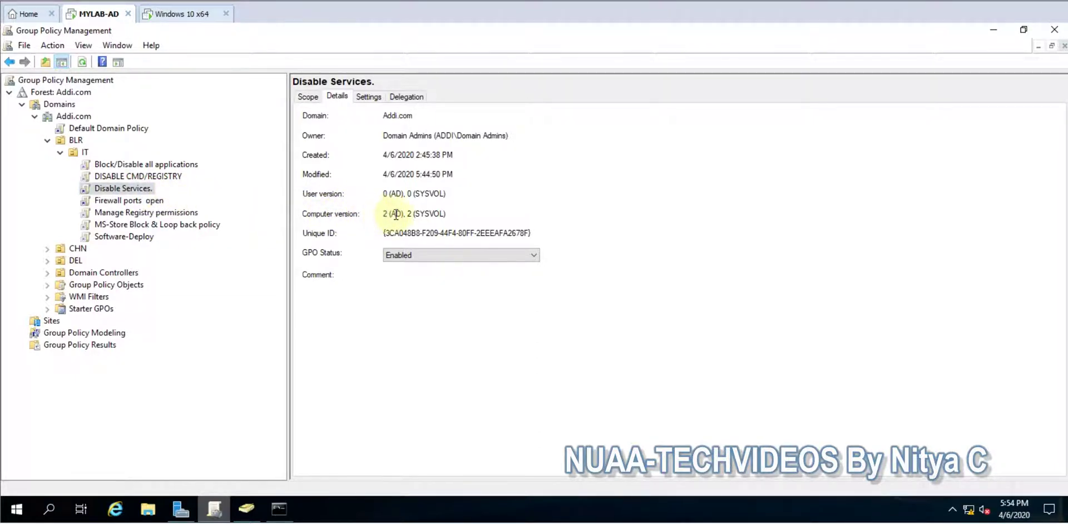
left_click_drag(387, 216, 466, 213)
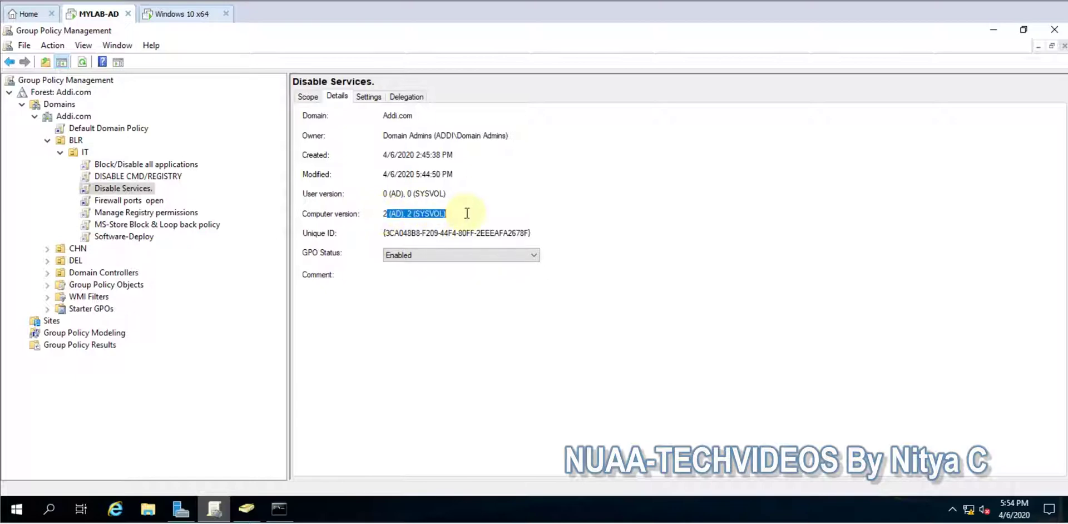
left_click(459, 214)
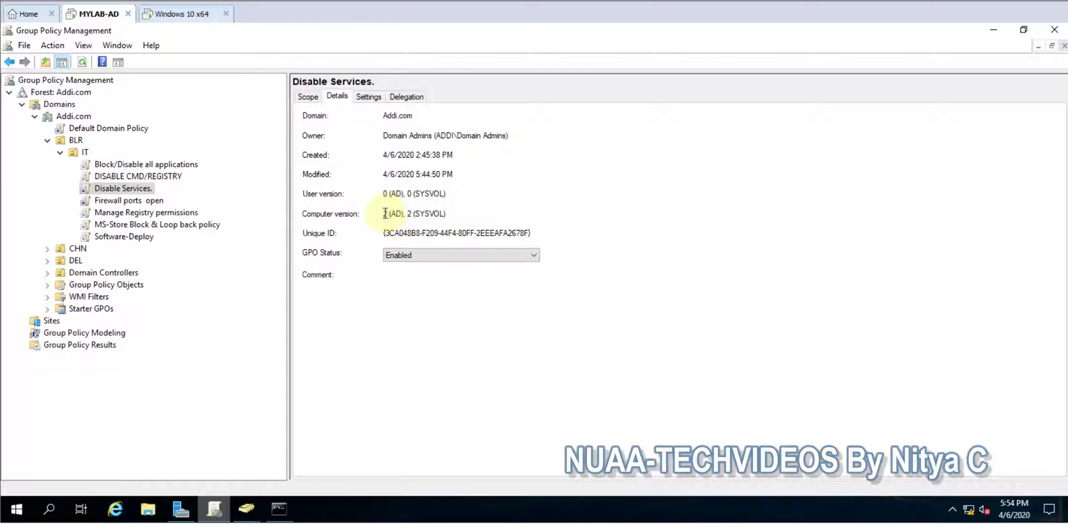
left_click_drag(385, 214, 453, 216)
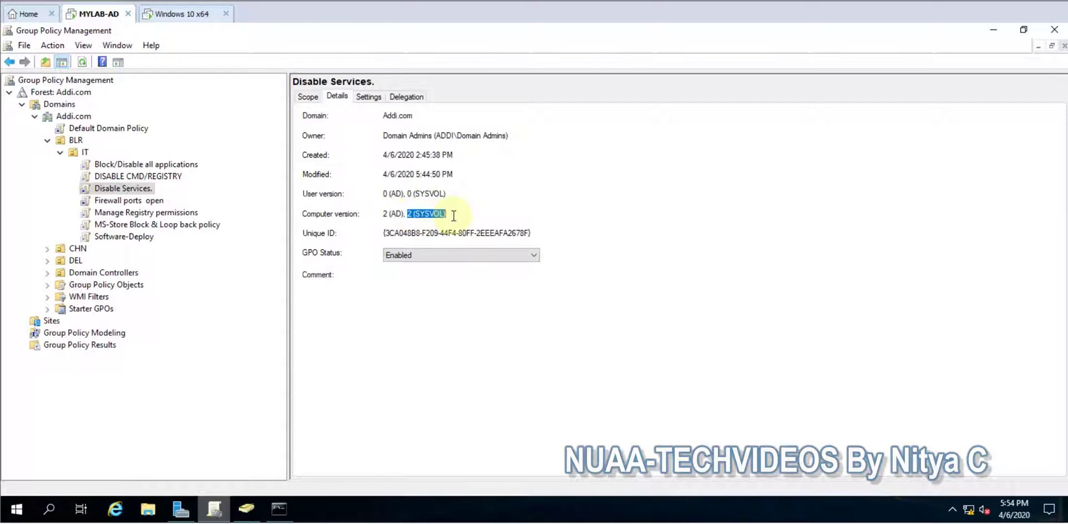
left_click(844, 117)
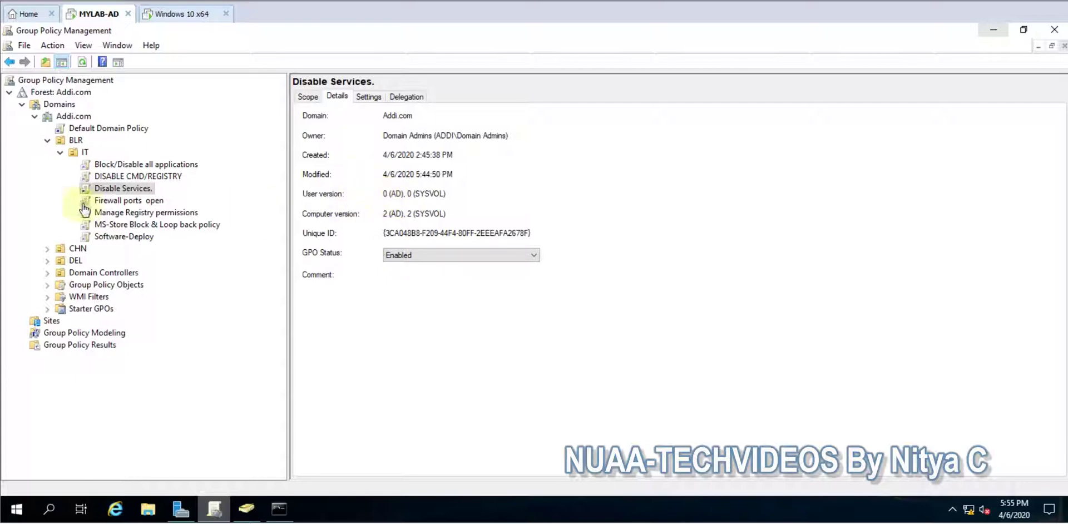
Step: Edit the Disable Services. GPO and move the Group Policy Management Editor window aside
right_click(129, 191)
left_click(155, 198)
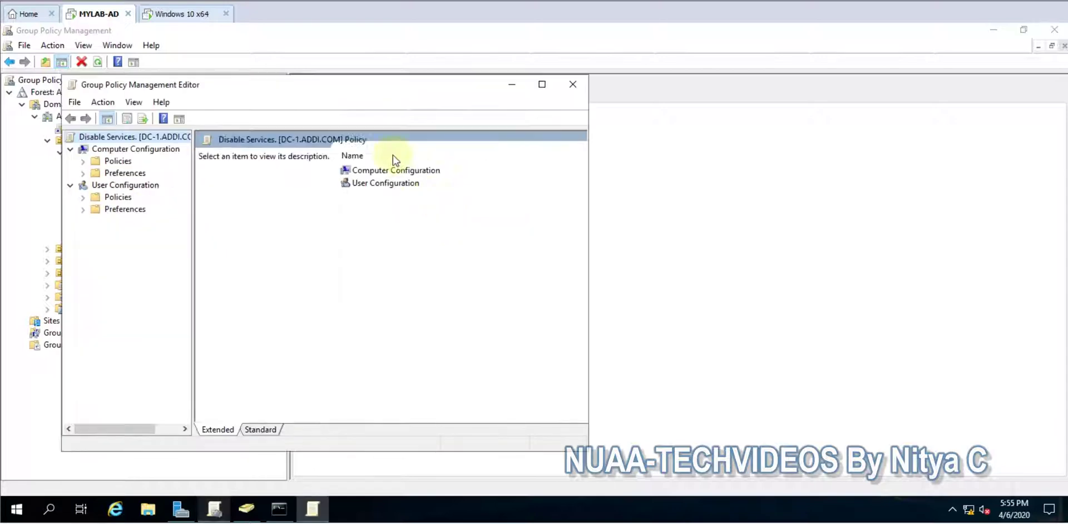
left_click_drag(324, 82, 784, 92)
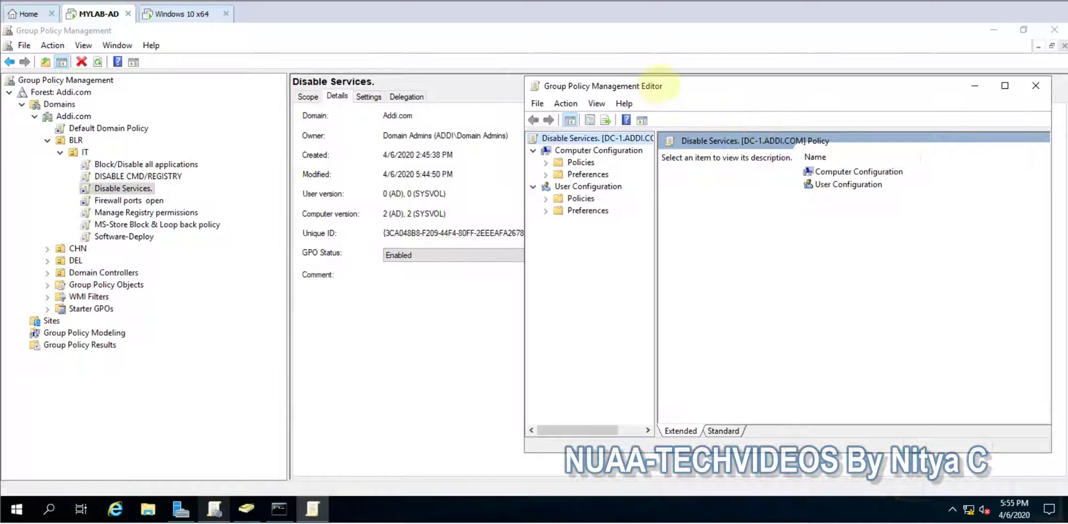
left_click_drag(657, 88, 681, 82)
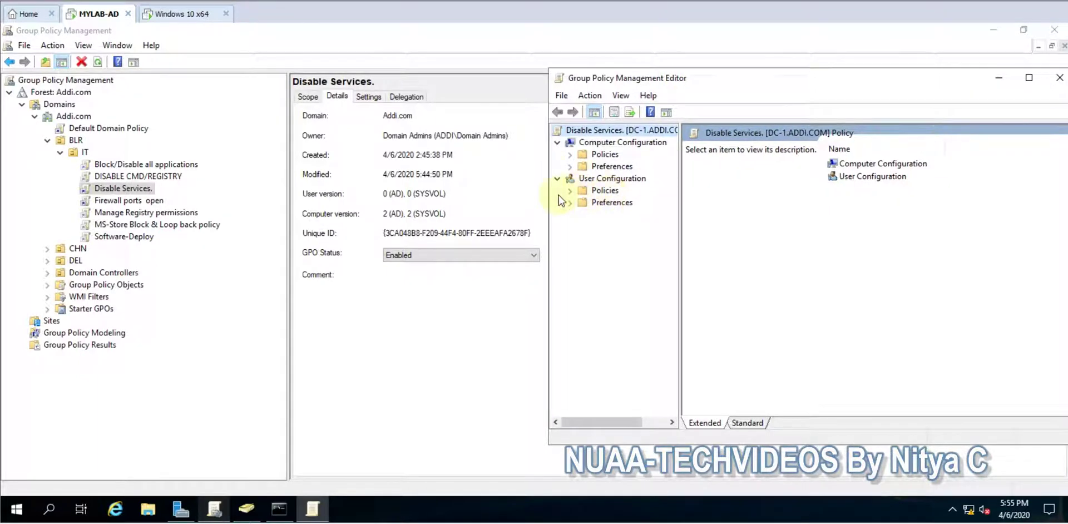
Step: Expand Computer Configuration > Policies, then Software Settings and Windows Settings
left_click(569, 154)
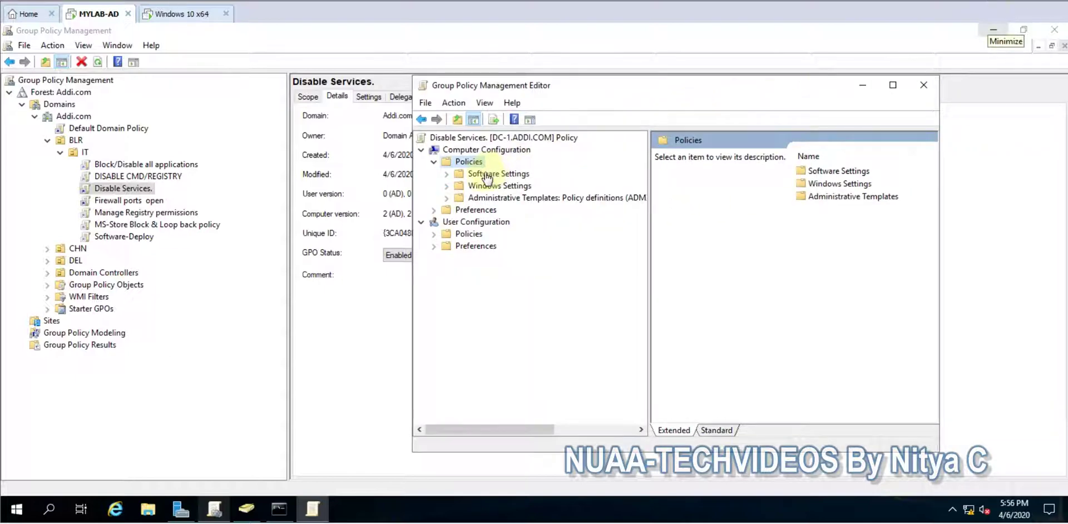
left_click(446, 174)
left_click(446, 197)
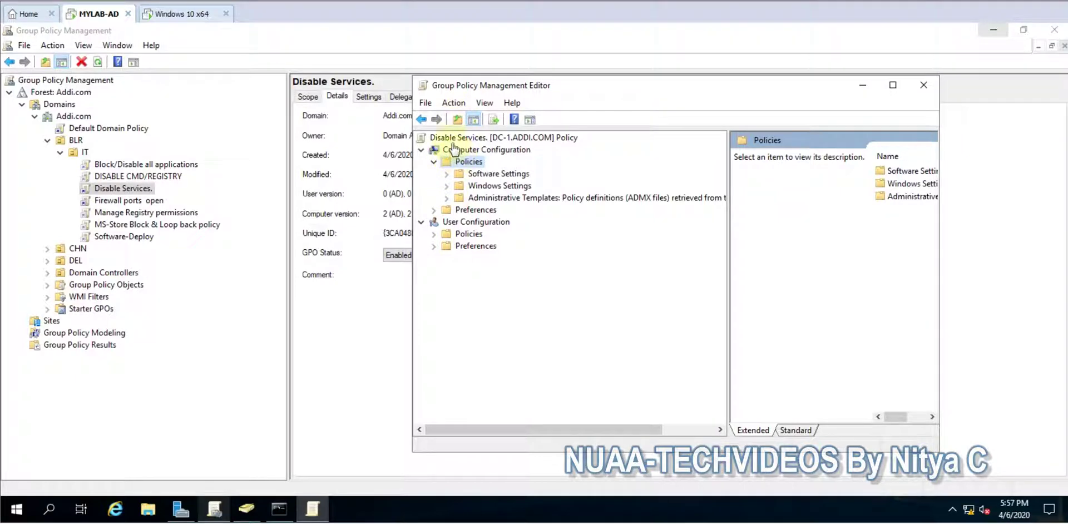
Step: Browse Software Settings and Administrative Templates to the Control Panel policy settings
left_click(449, 104)
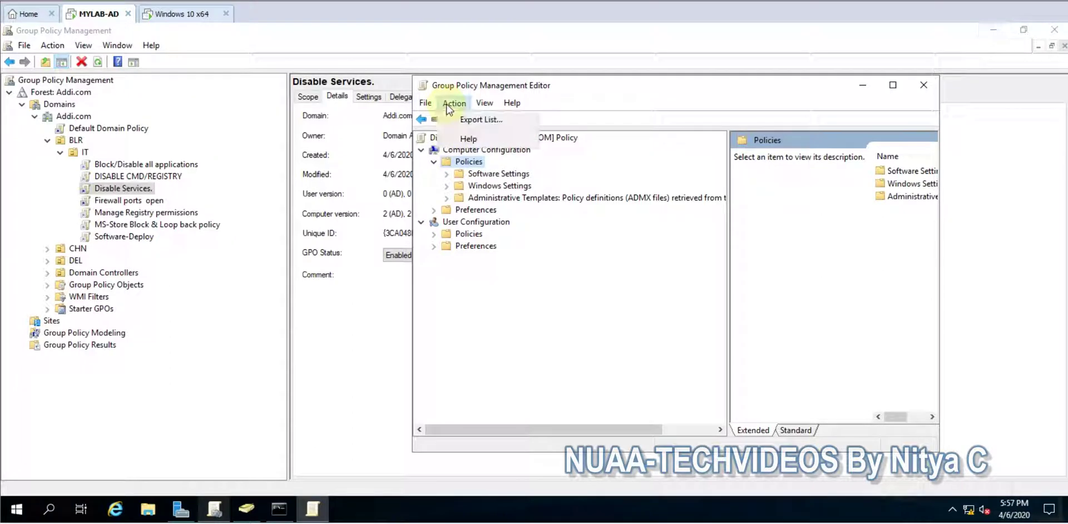
mouse_move(482, 102)
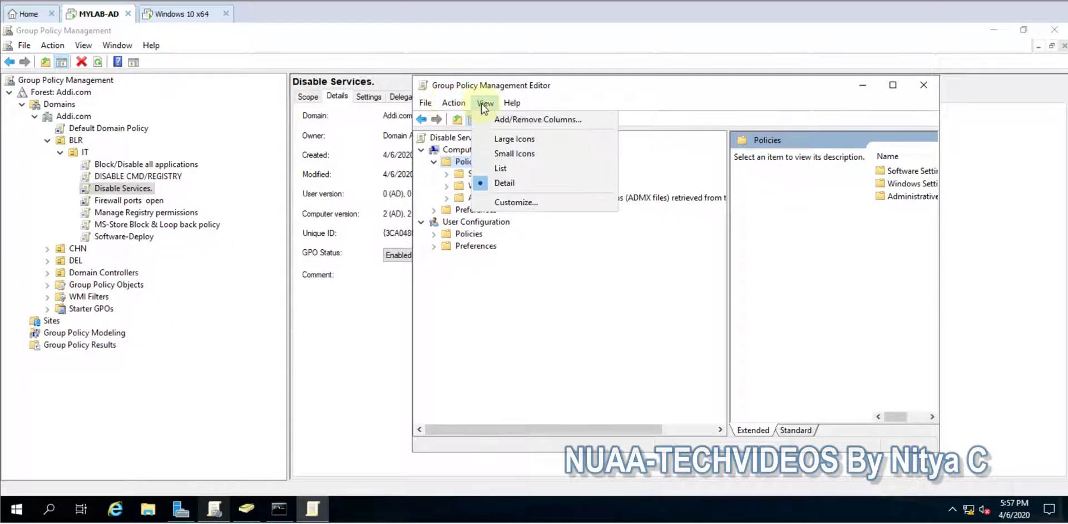
left_click(451, 159)
left_click(447, 174)
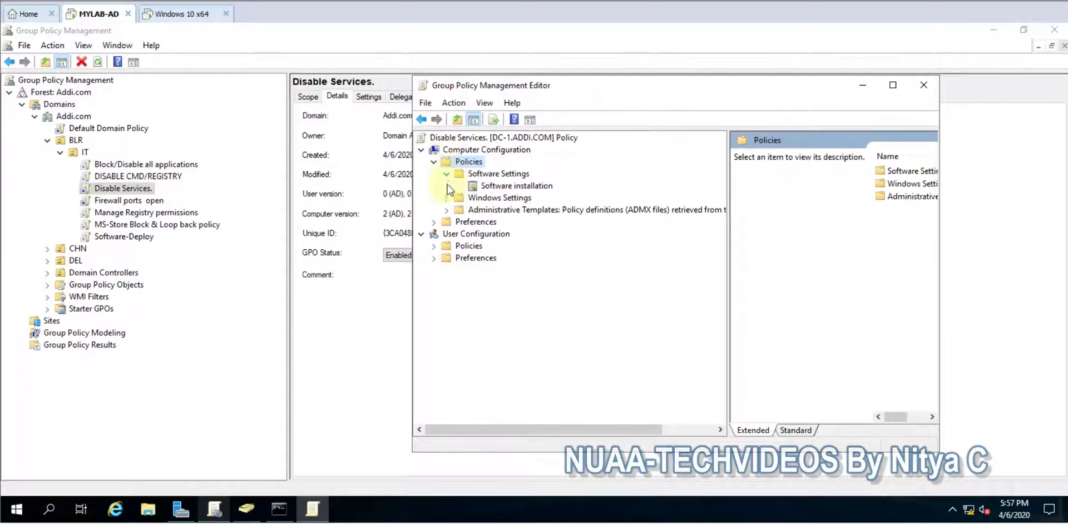
left_click(503, 174)
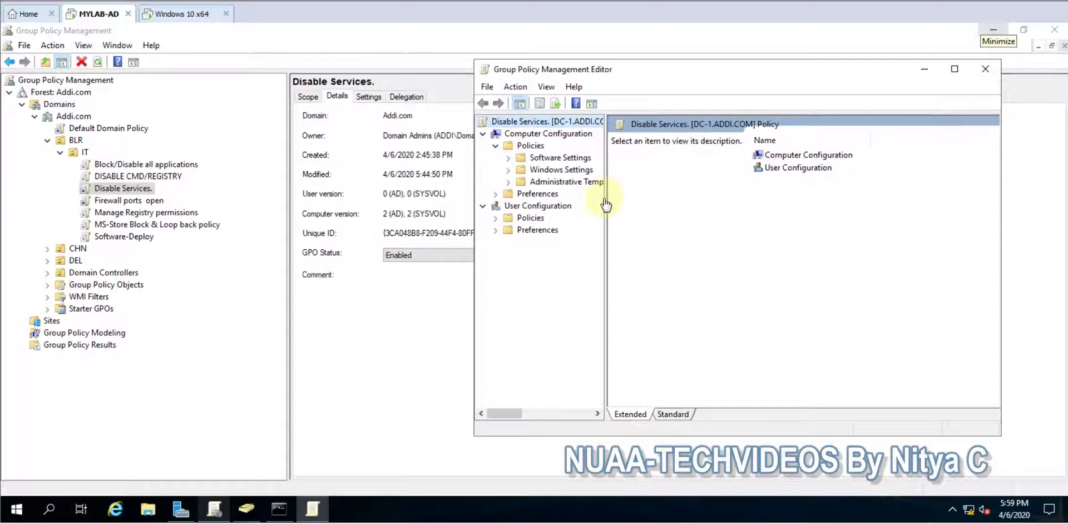
left_click(508, 182)
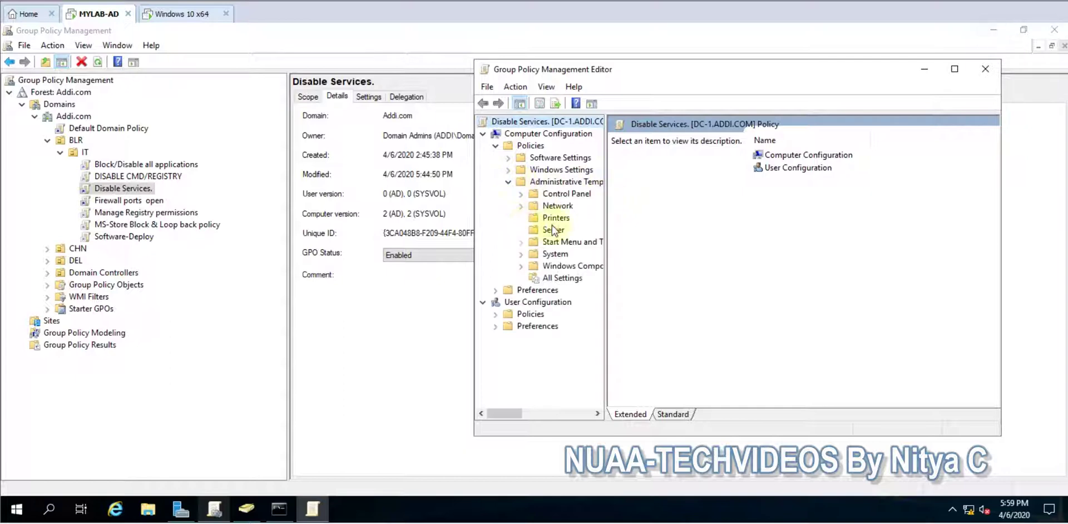
left_click(558, 194)
Step: Turn on Filter On, list All Settings, maximize the editor and widen the tree pane
left_click(777, 193)
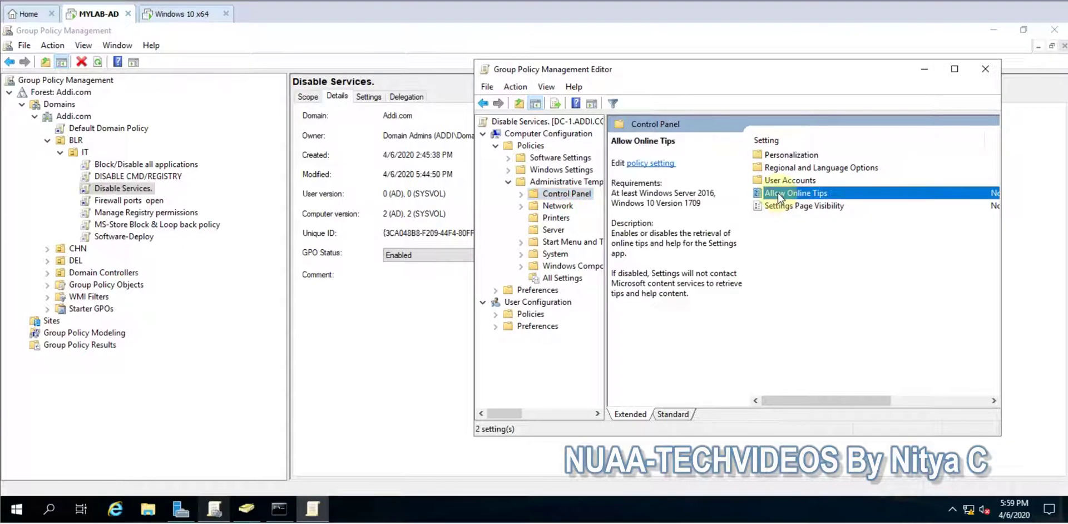
right_click(778, 193)
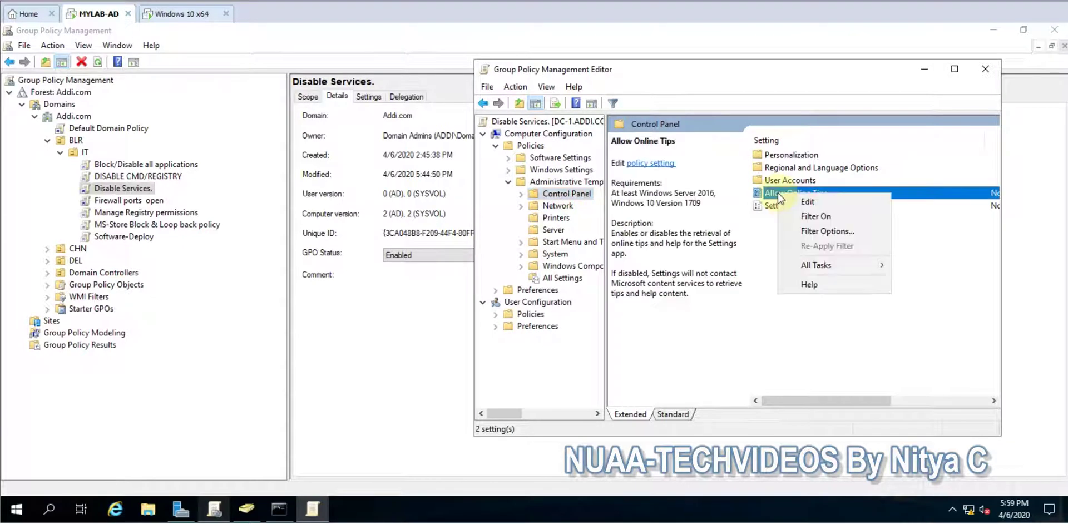
left_click(813, 217)
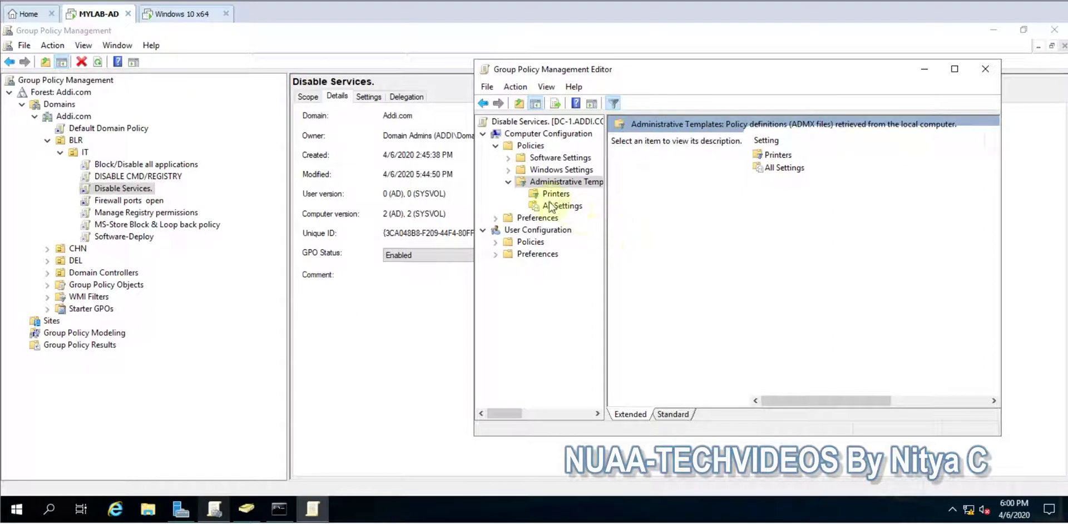
left_click(552, 208)
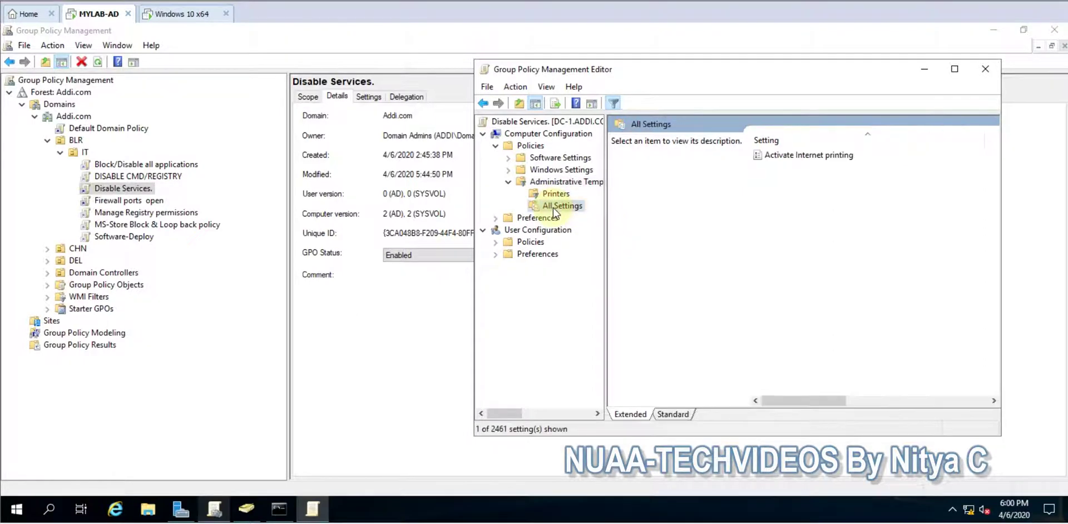
double_click(680, 69)
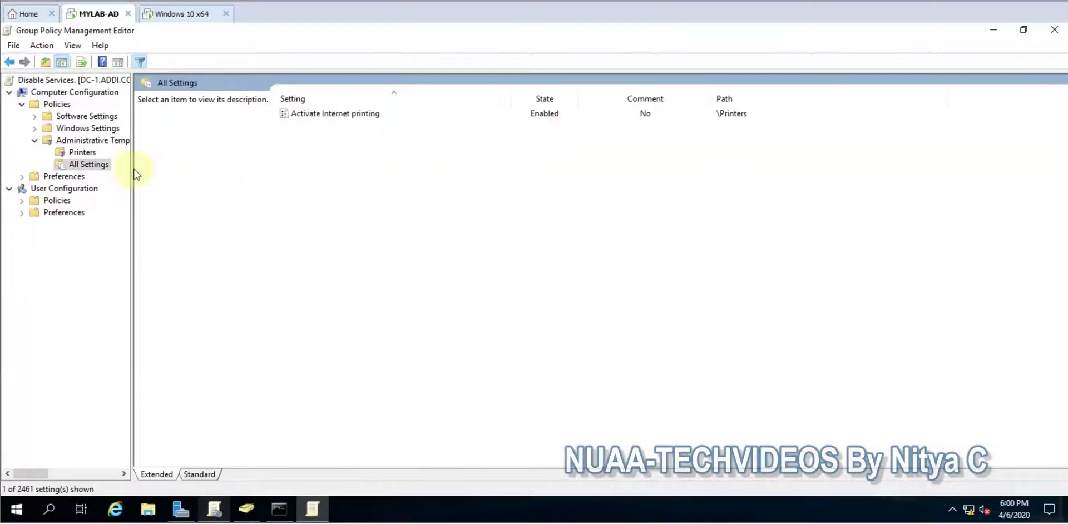
left_click_drag(131, 167, 228, 168)
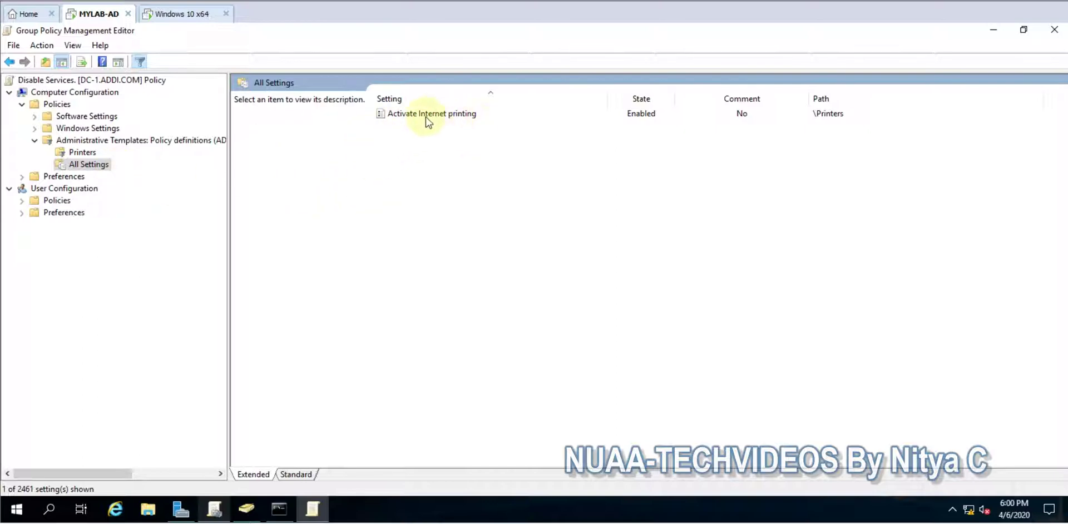
Step: Close the editor and highlight the Firewall ports open GPO's user and computer versions
left_click(1053, 29)
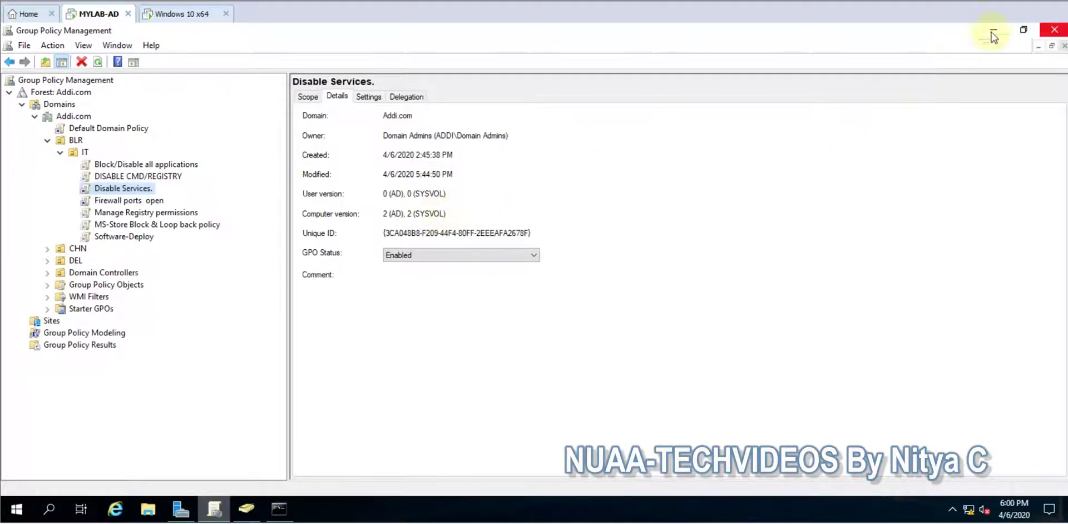
left_click(114, 201)
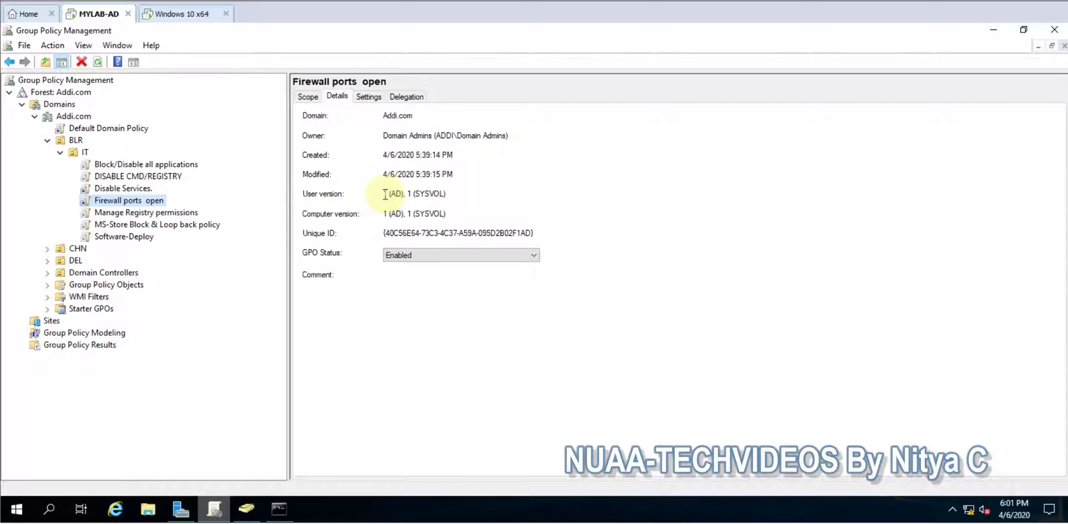
left_click_drag(385, 195, 477, 200)
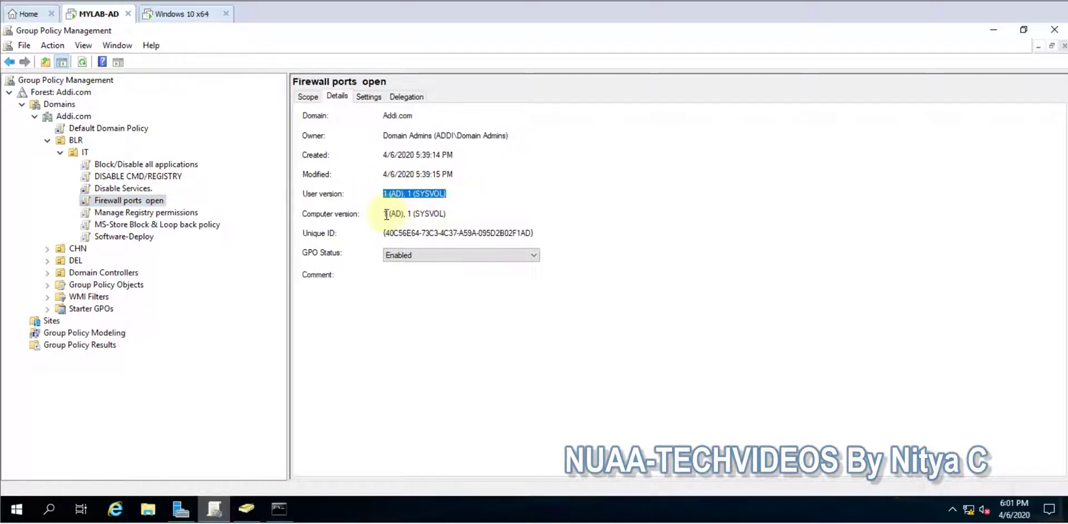
left_click_drag(385, 214, 487, 214)
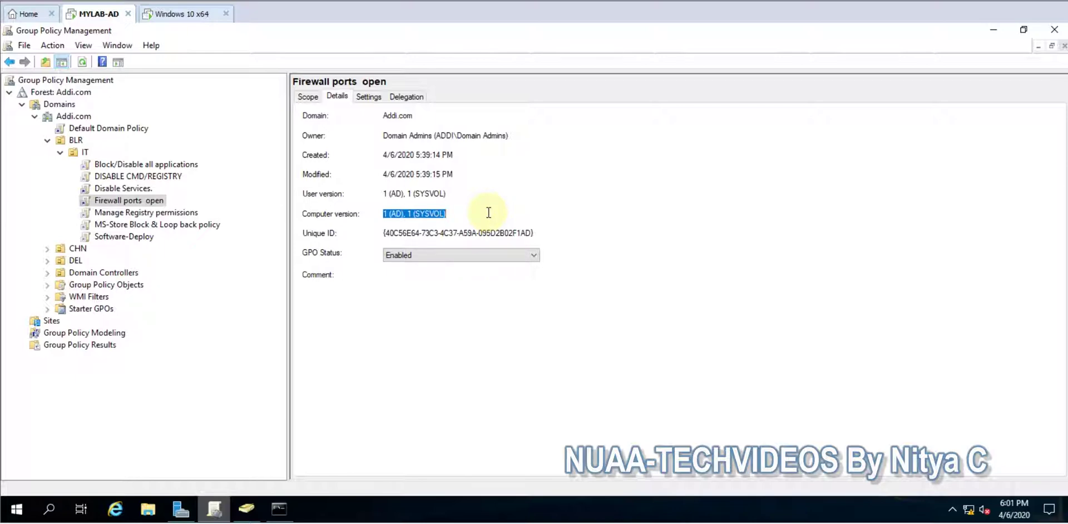
left_click_drag(389, 194, 445, 196)
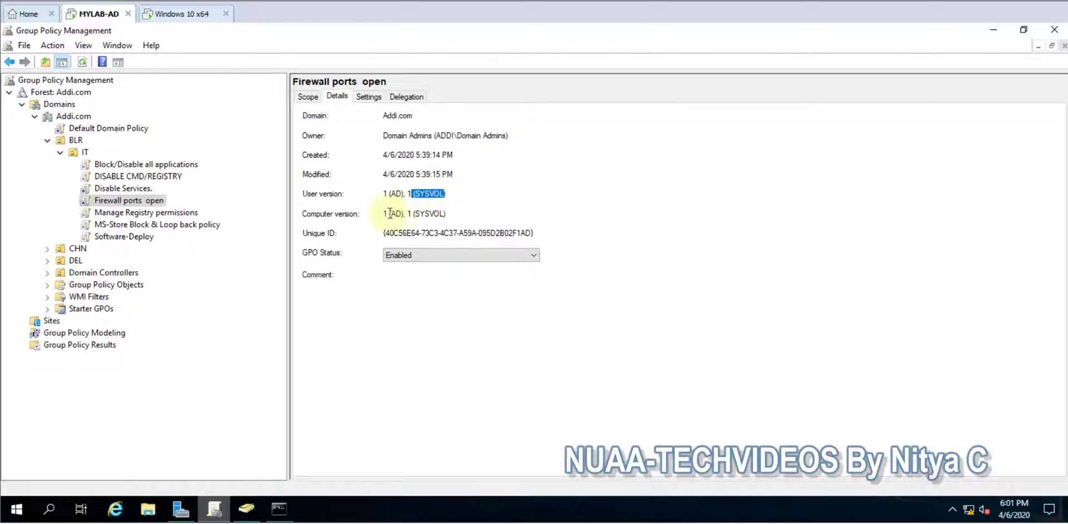
left_click_drag(386, 213, 446, 195)
left_click(457, 213)
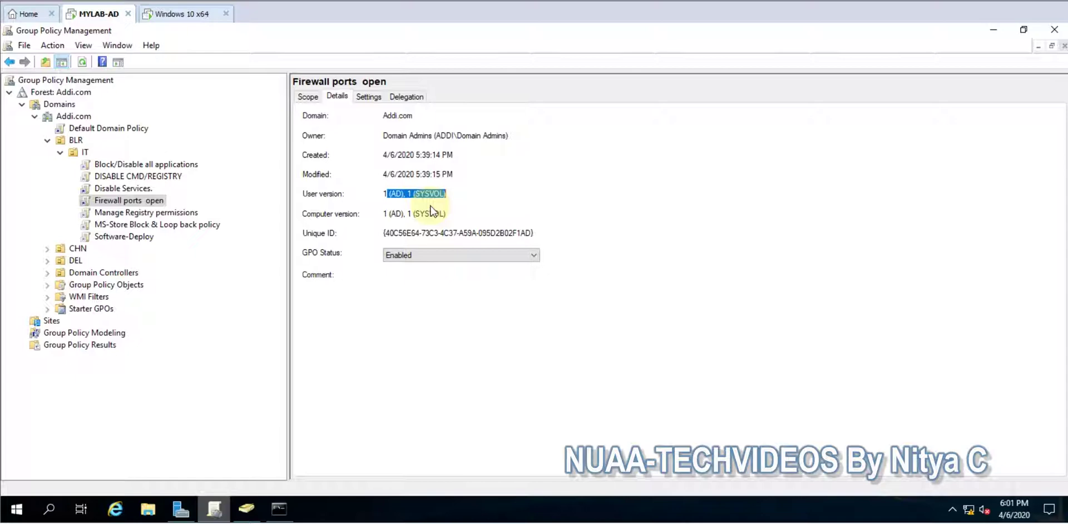
Step: Show Disable Services. details, highlighting user version 0/0 and computer version 2 (AD), 2 (SYSVOL)
left_click(127, 189)
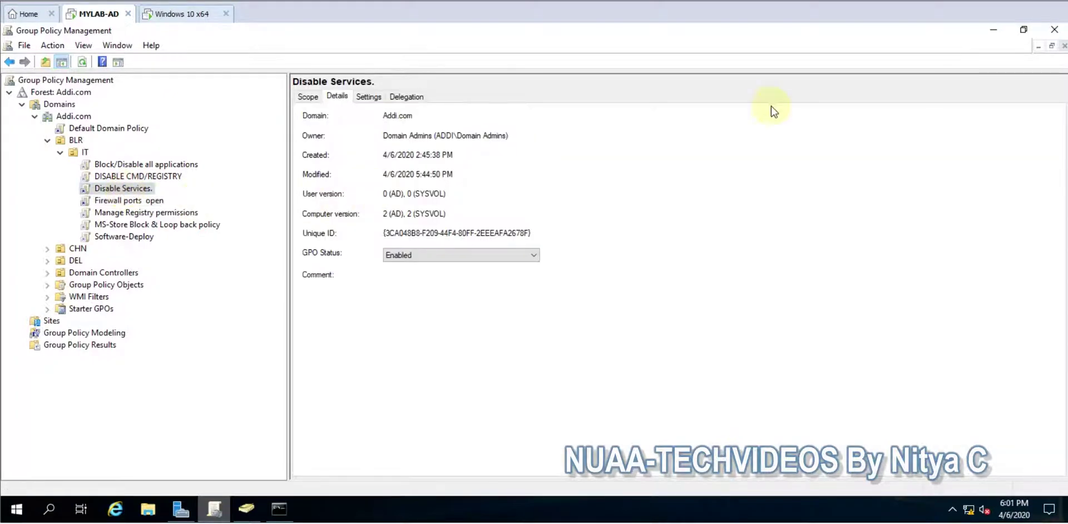
left_click(111, 189)
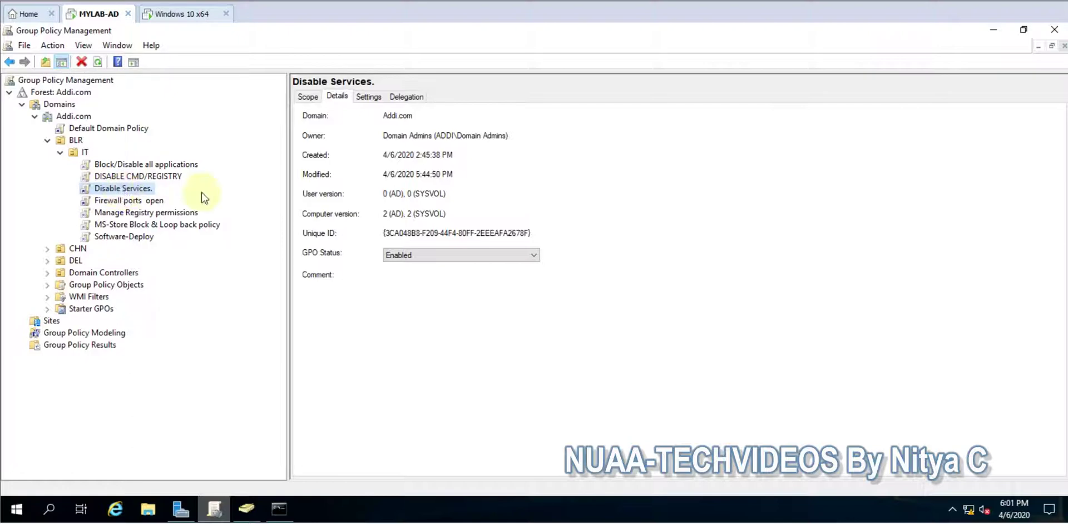
left_click_drag(382, 193, 487, 192)
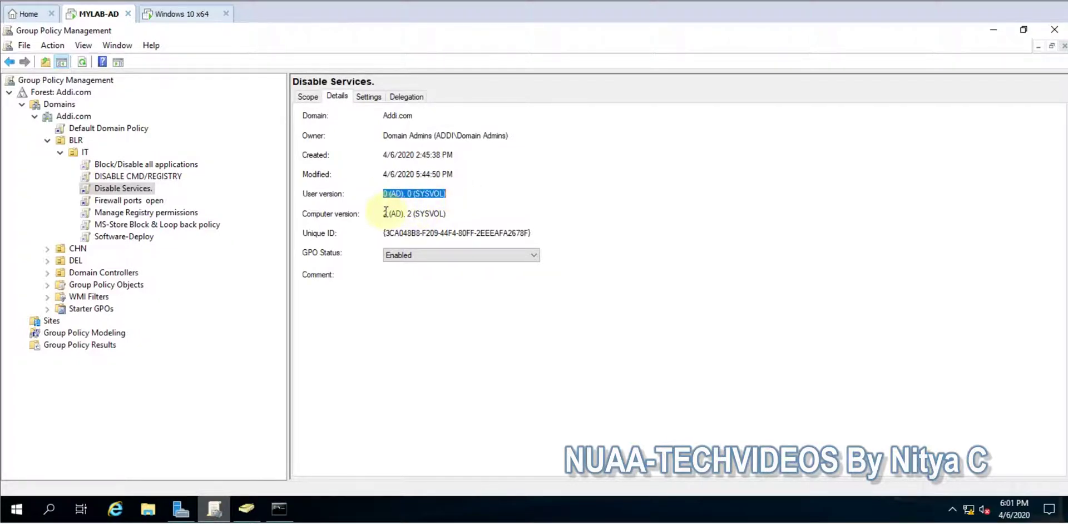
left_click_drag(383, 214, 474, 214)
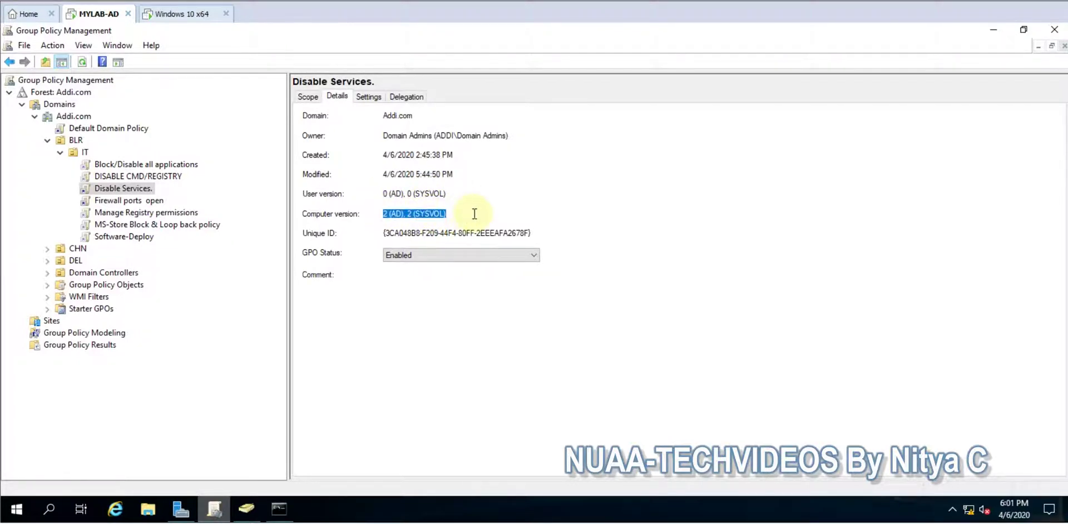
Step: On the Windows 10 client, launch cmd from Run and run rsop
left_click(184, 17)
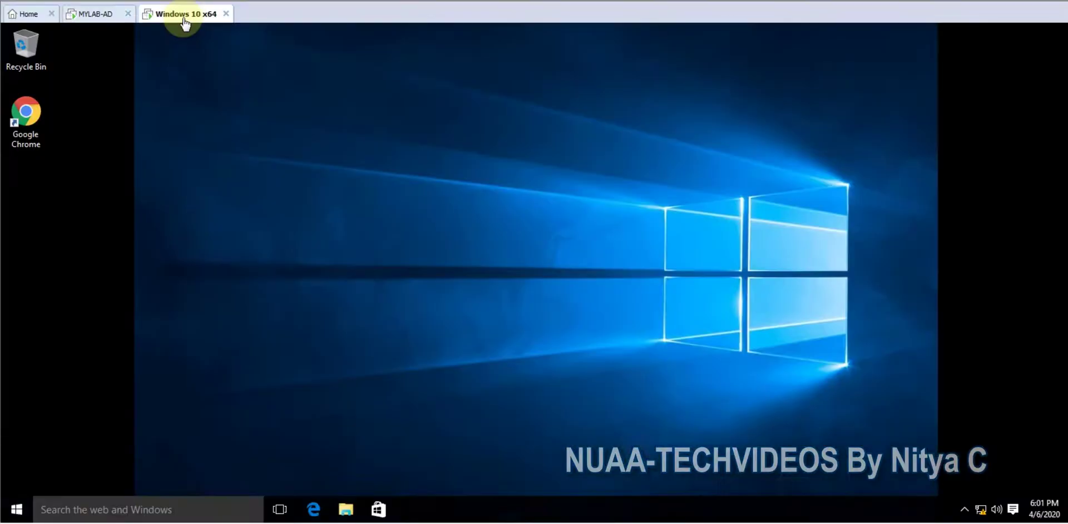
right_click(14, 506)
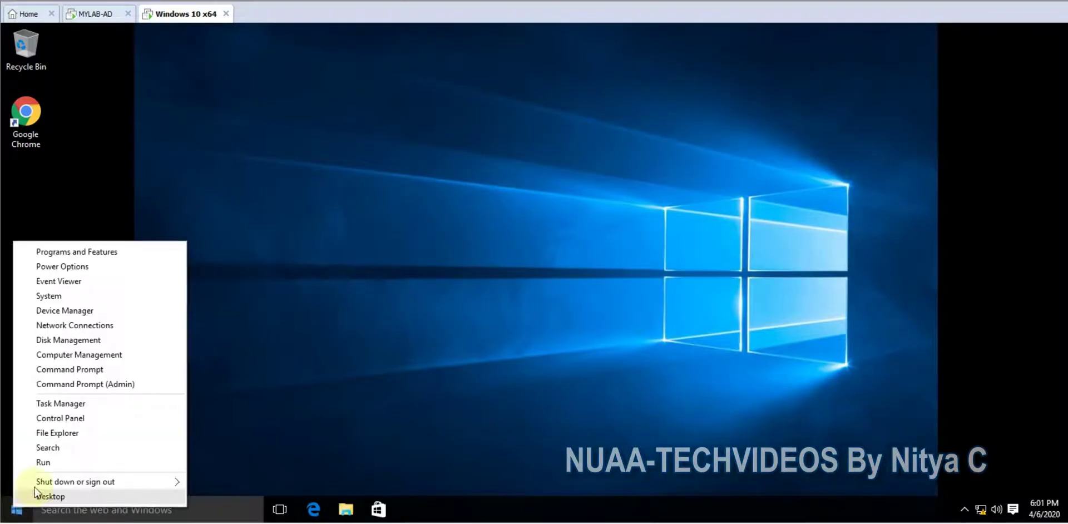
left_click(42, 460)
key("super+r")
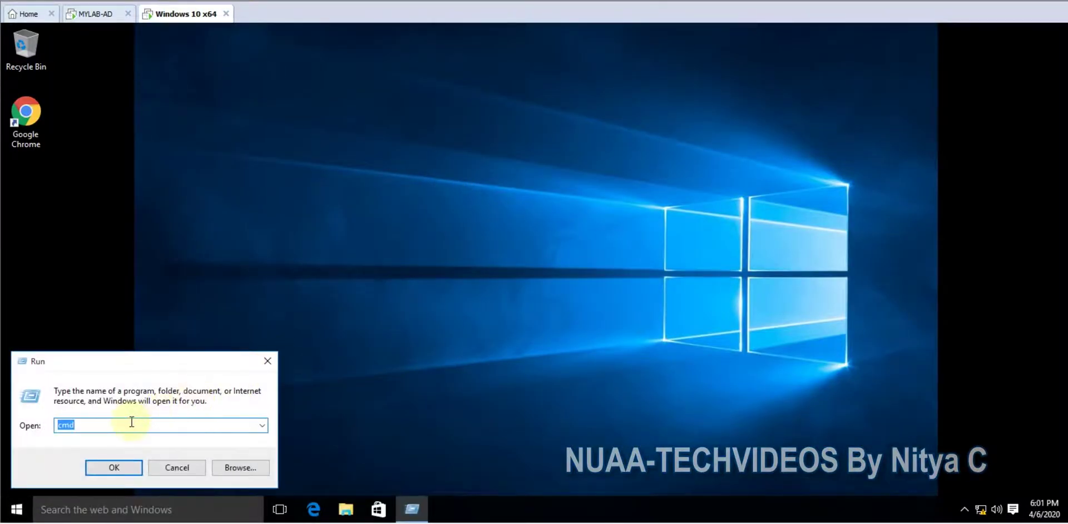
type("c")
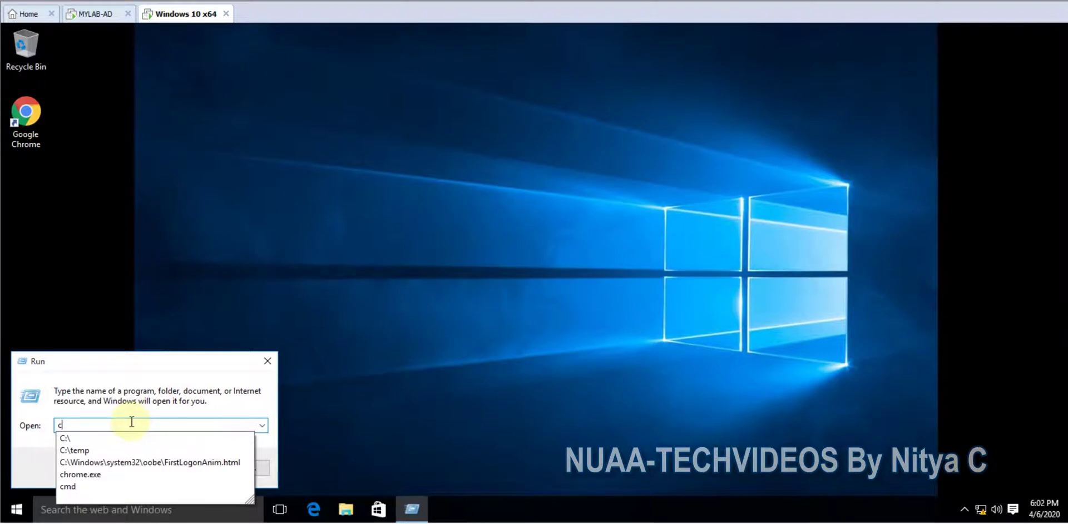
type("md")
key("Return")
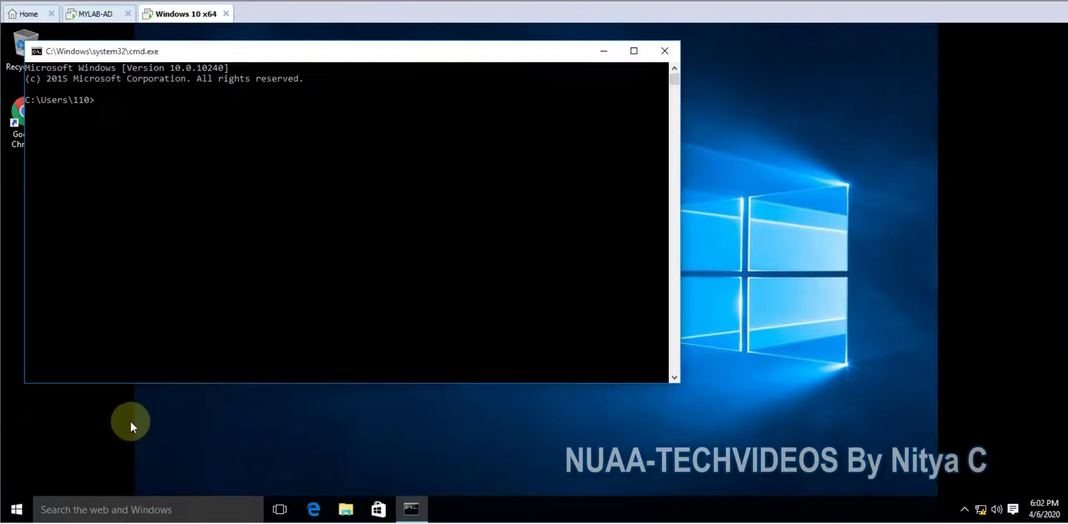
type("rsop")
key("Return")
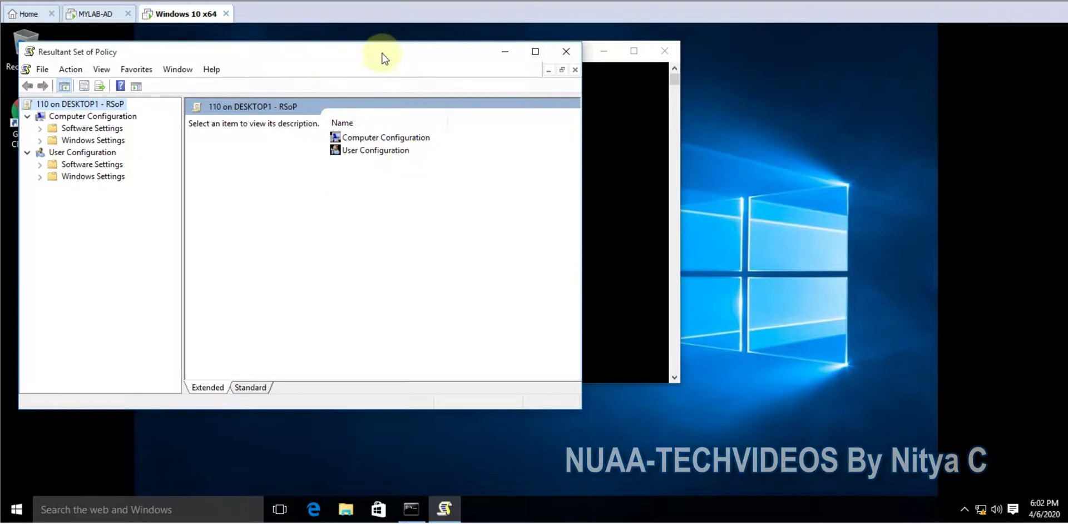
Step: Open the Computer Configuration Properties in Resultant Set of Policy and reposition the dialog
left_click_drag(360, 53, 527, 65)
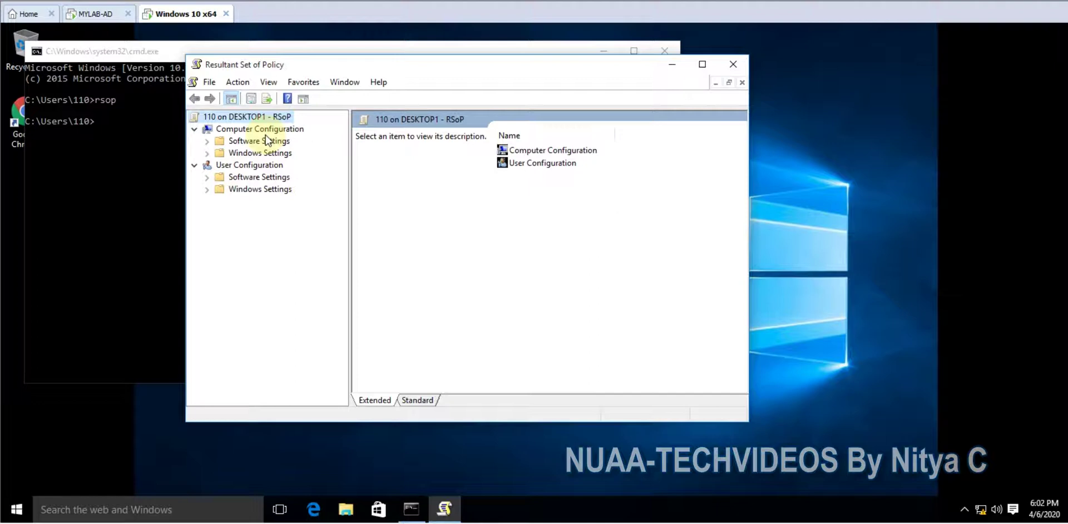
right_click(236, 131)
left_click(273, 160)
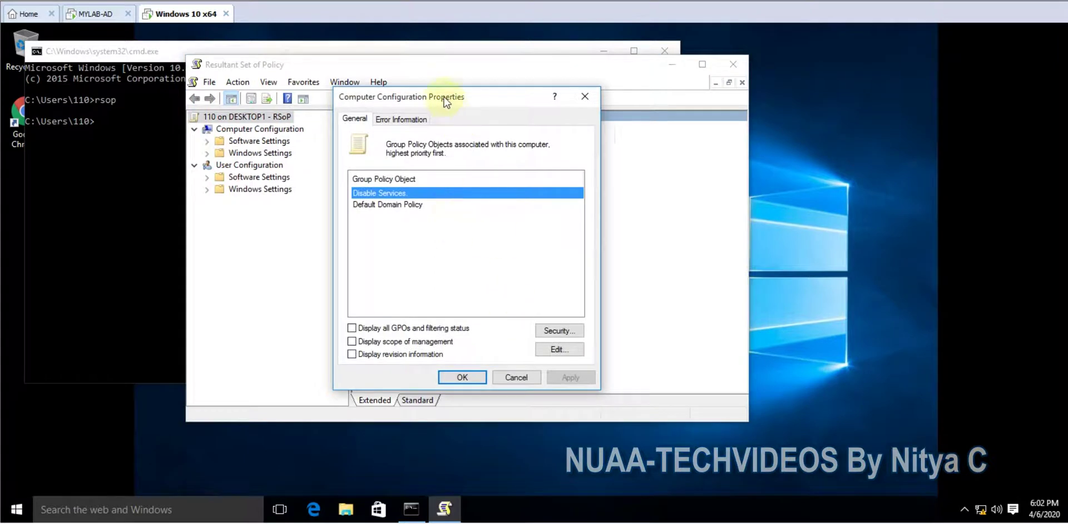
left_click_drag(446, 95, 625, 98)
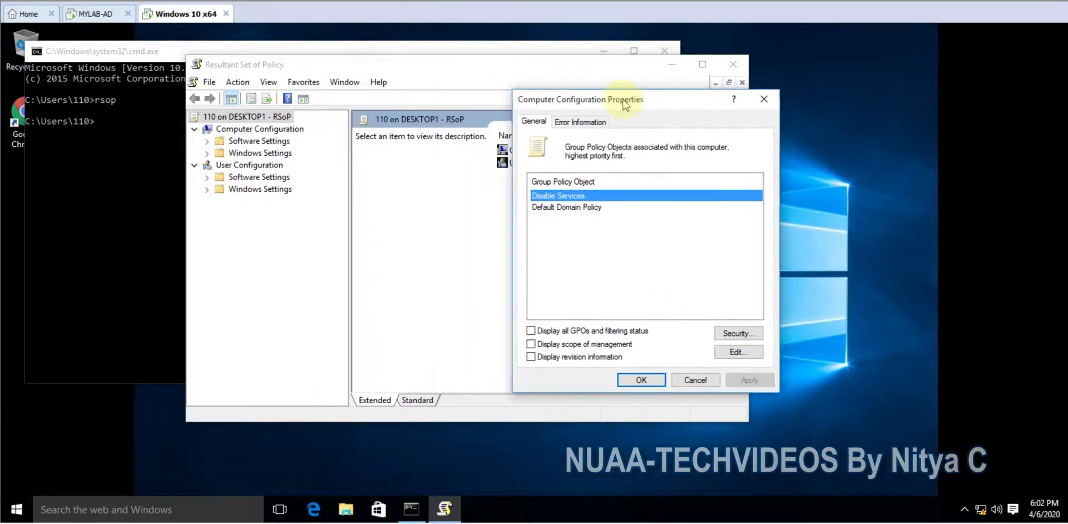
left_click(732, 336)
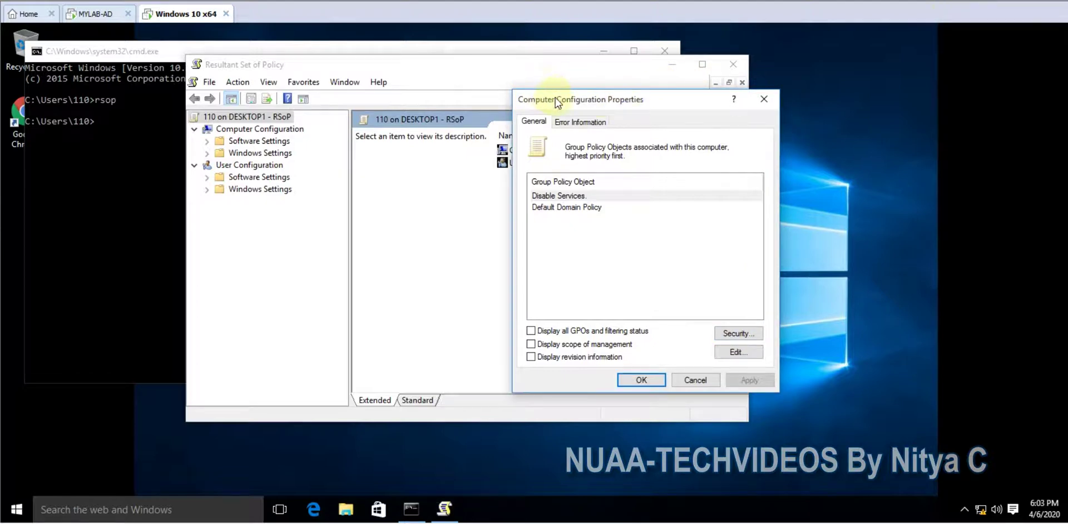
left_click_drag(562, 99, 589, 75)
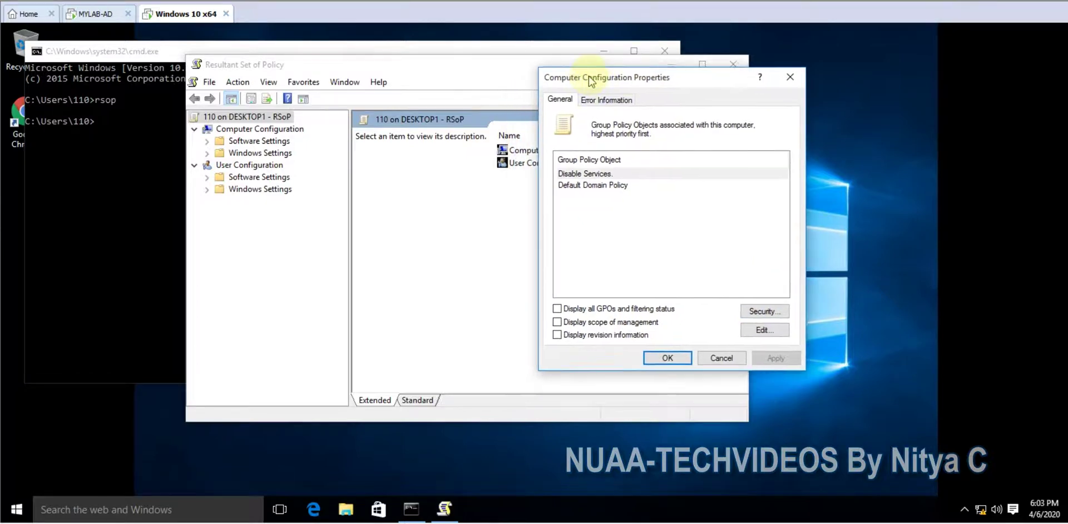
Step: Enable Display revision information and widen the Revision column to read 2/2 and 3/3
left_click(583, 172)
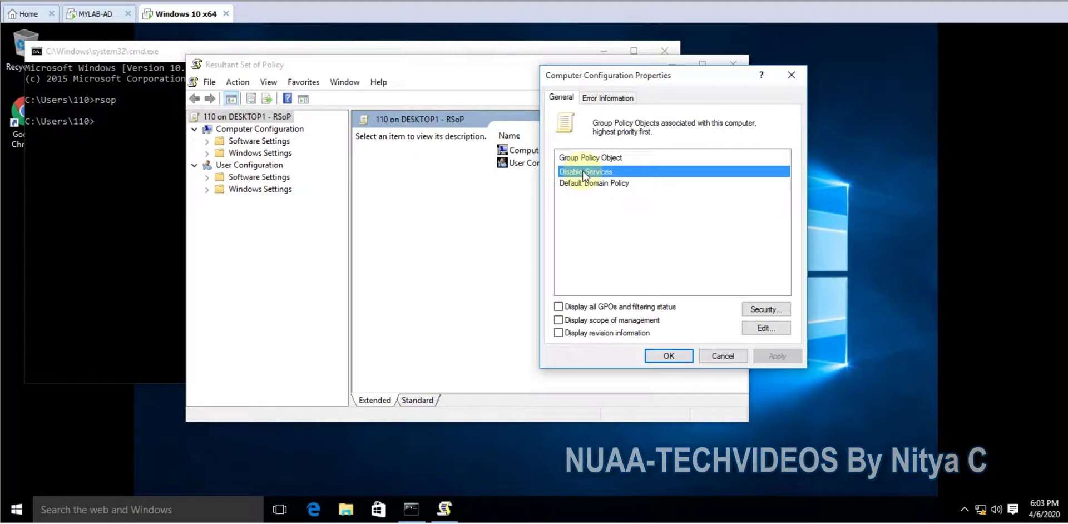
left_click(579, 183)
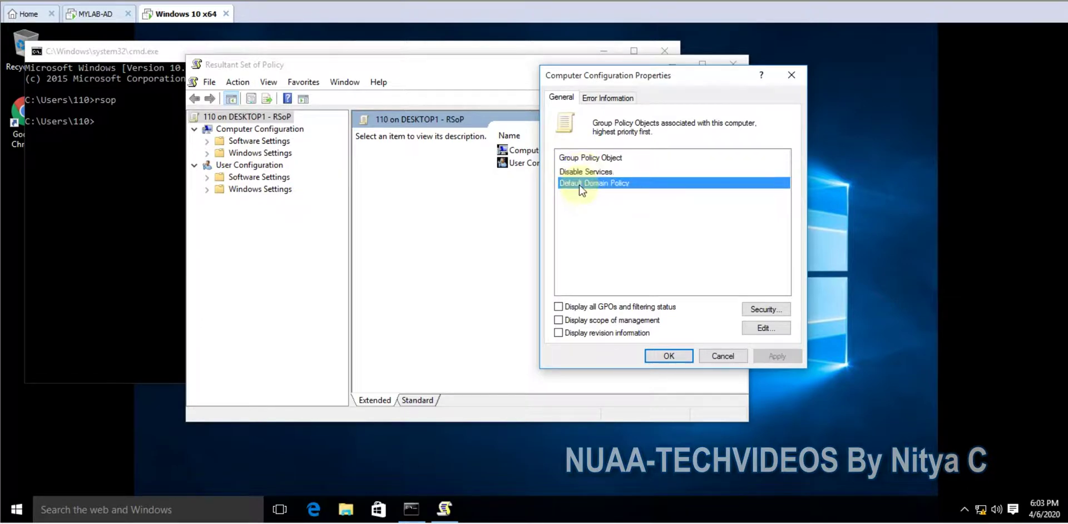
left_click(605, 172)
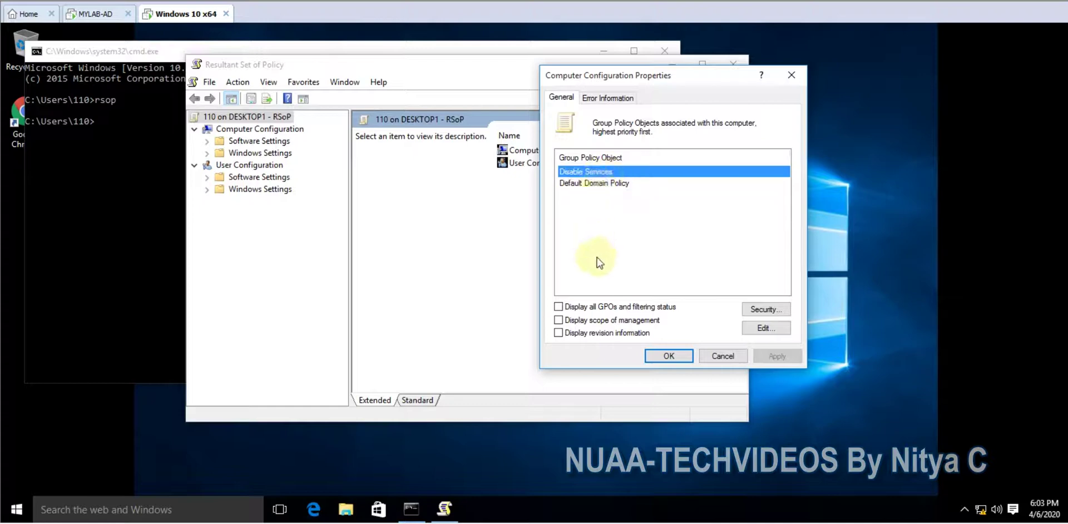
left_click(578, 335)
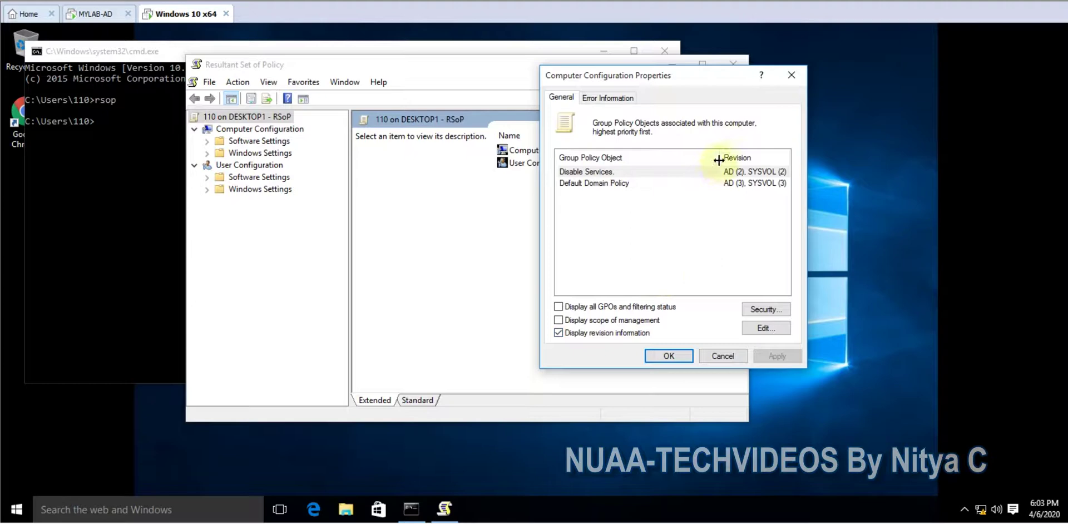
left_click_drag(719, 160, 665, 159)
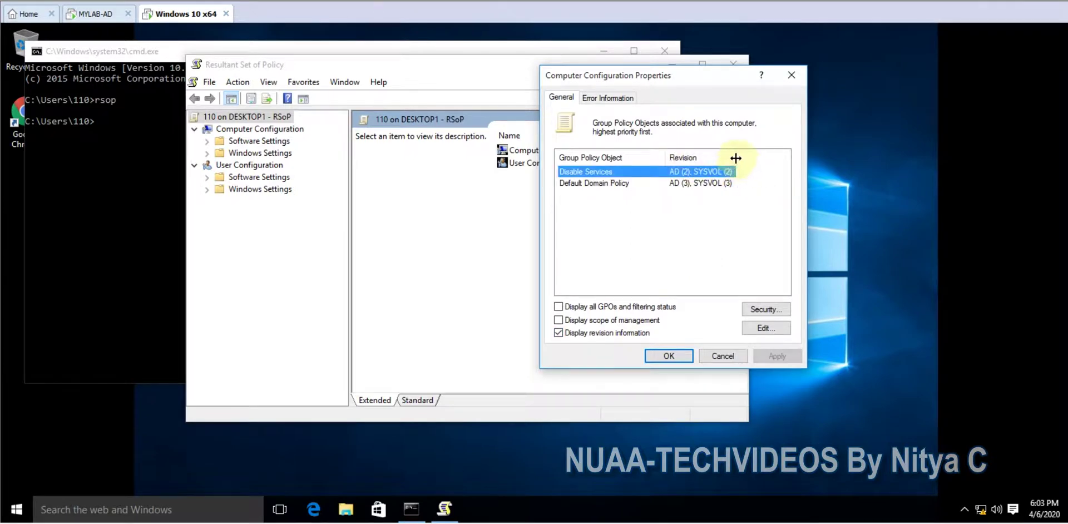
left_click_drag(735, 158, 766, 158)
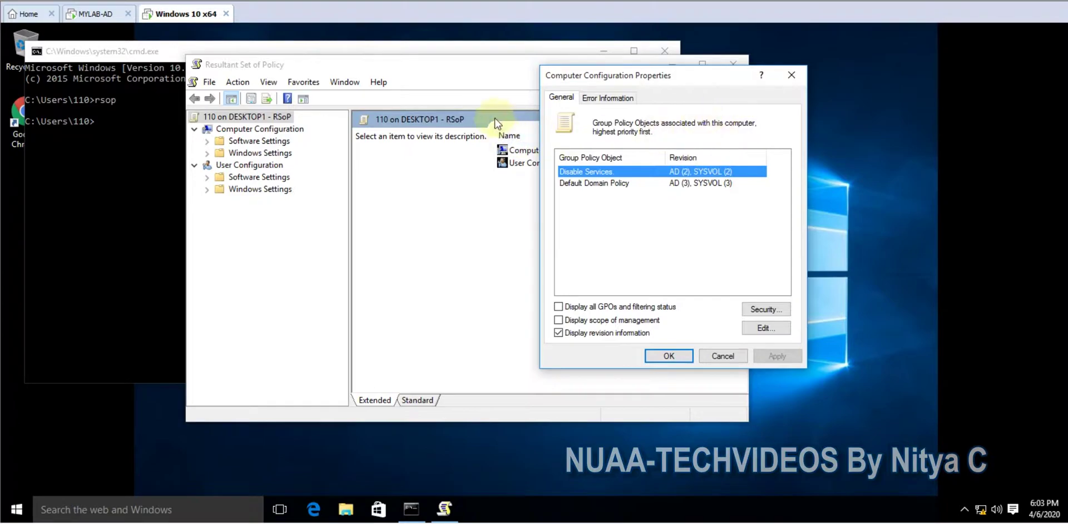
Step: On MYLAB-AD, highlight Disable Services.' computer version 2 (AD), 2 (SYSVOL) and user version 0/0
left_click(95, 13)
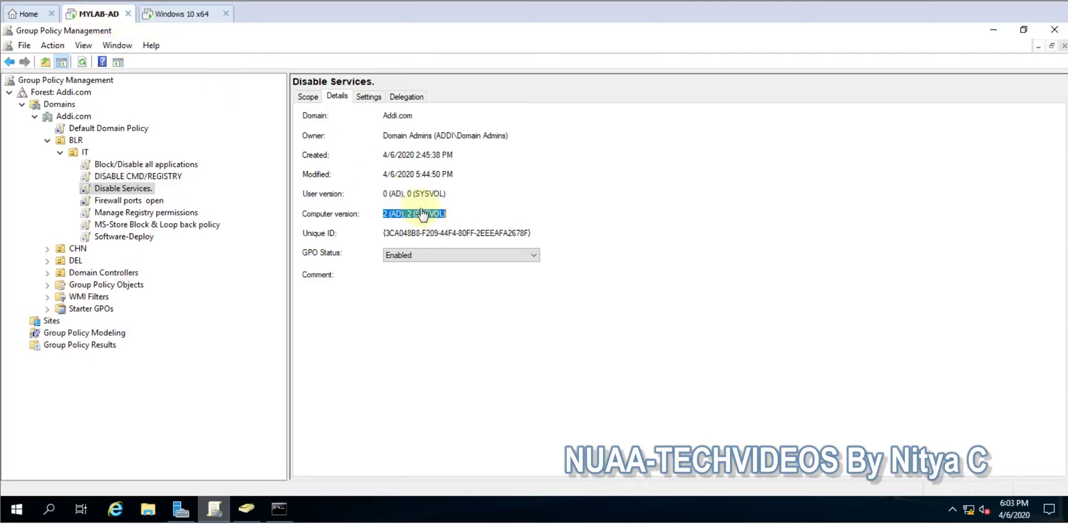
left_click(386, 214)
left_click_drag(465, 214, 356, 213)
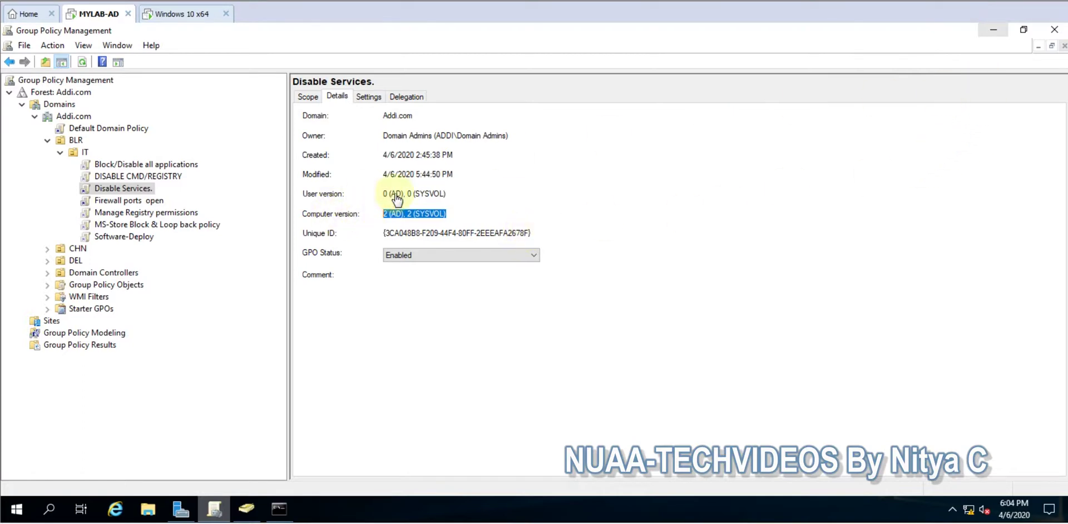
left_click_drag(482, 195, 332, 198)
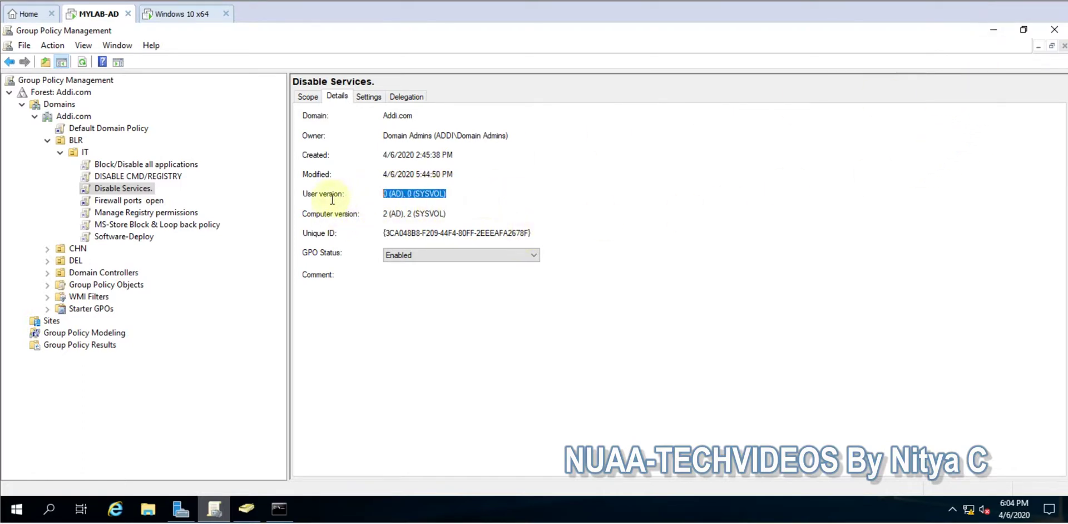